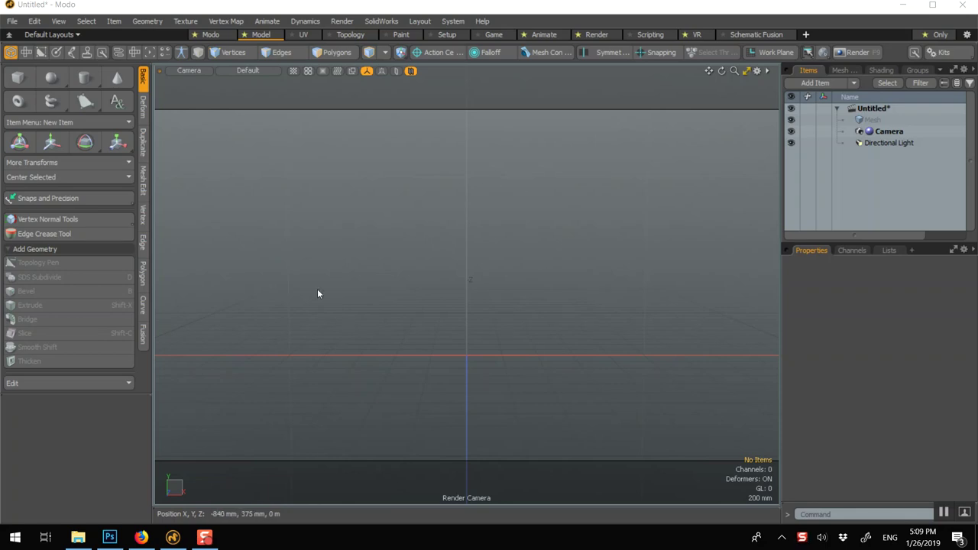
Step: Add a plane primitive and select its face in polygon mode
right_click(335, 243)
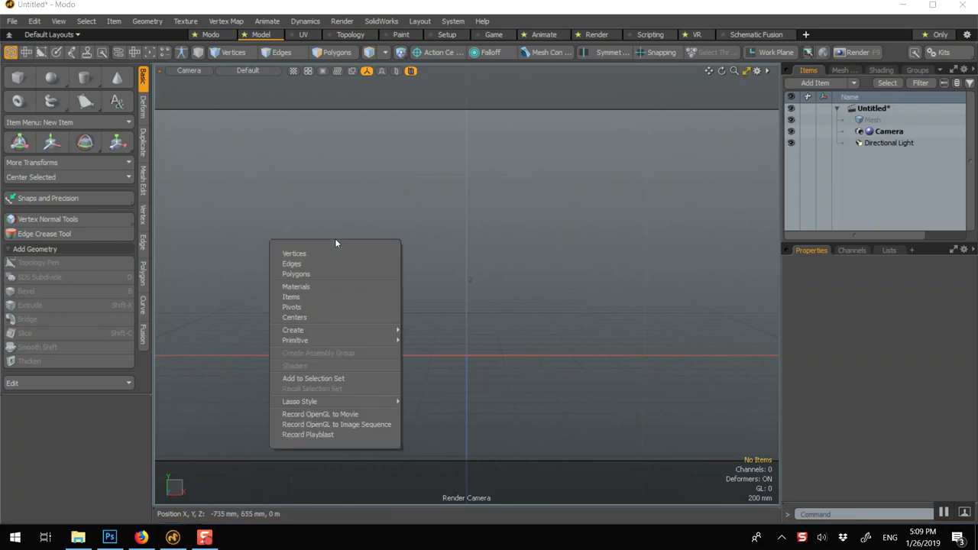
mouse_move(314, 340)
click(412, 403)
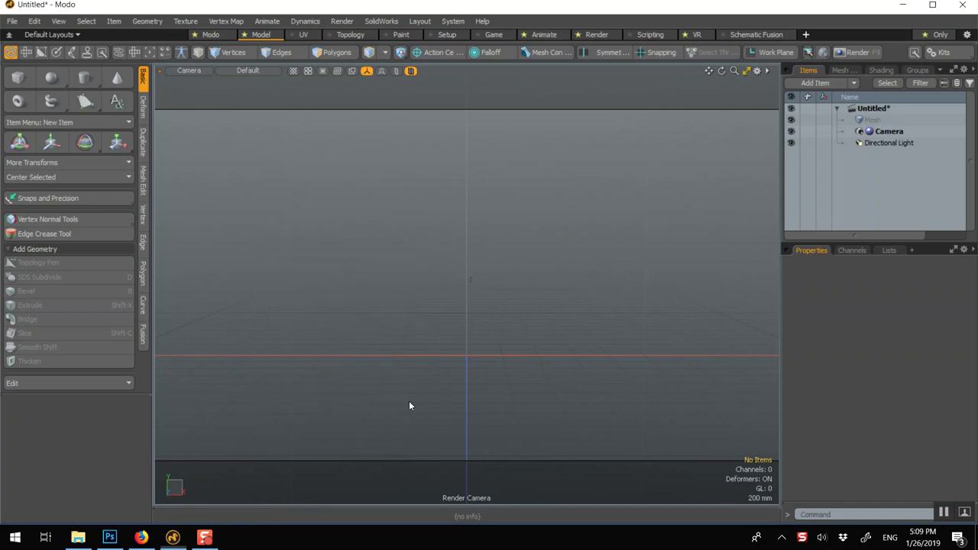
alt+drag(409, 405, 382, 413)
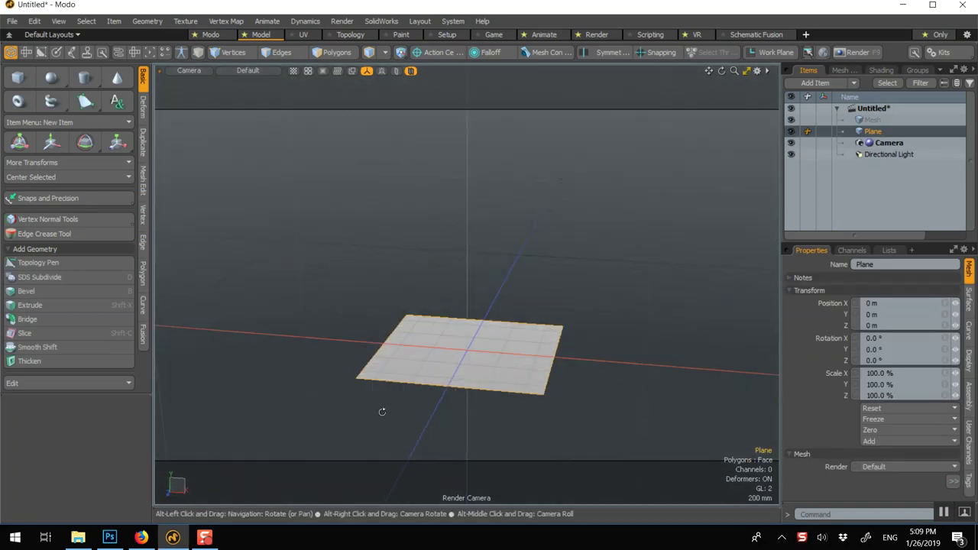
key(3)
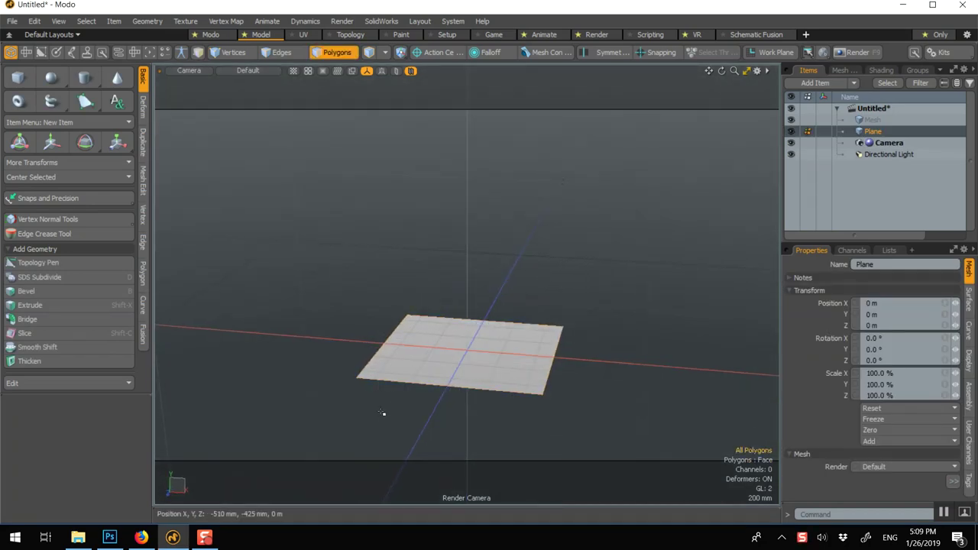
click(409, 368)
Step: Bevel the face up 380 mm into a box and stack four more 380 mm segments
key(b)
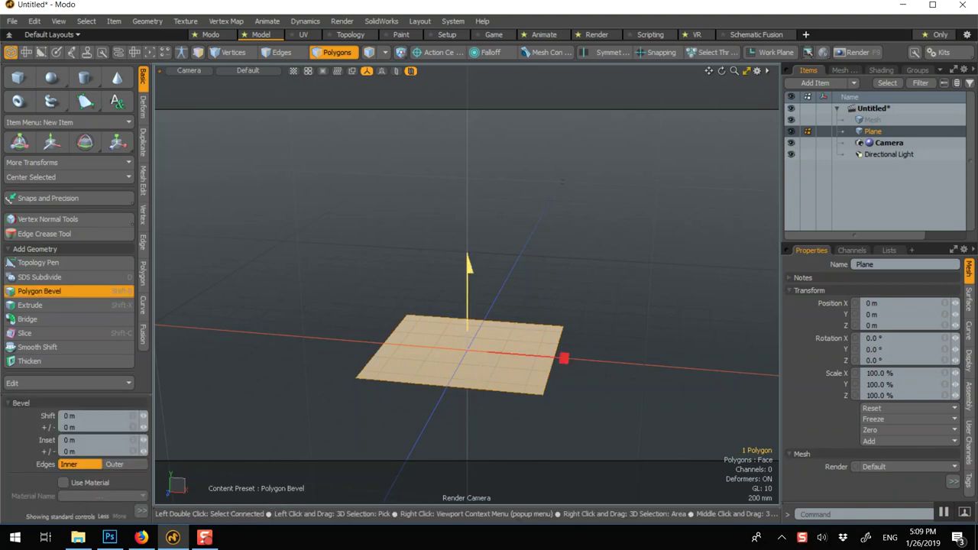
drag(468, 263, 469, 200)
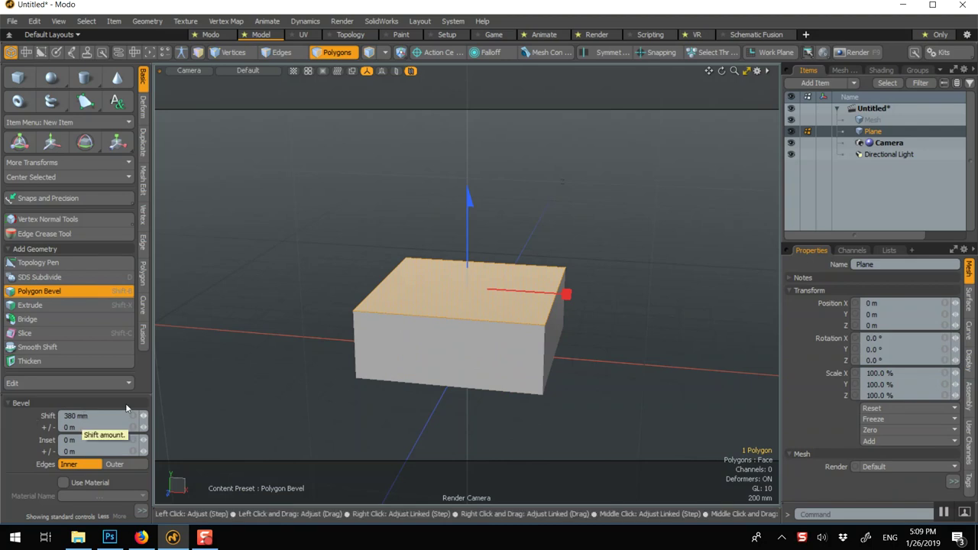
key(shift)
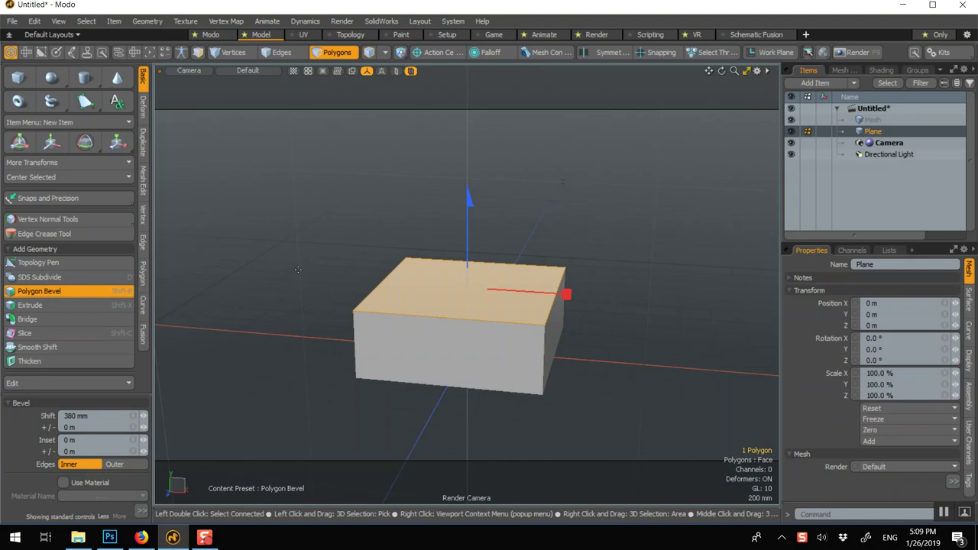
shift+click(265, 221)
shift+click(265, 220)
shift+click(265, 220)
shift+click(265, 220)
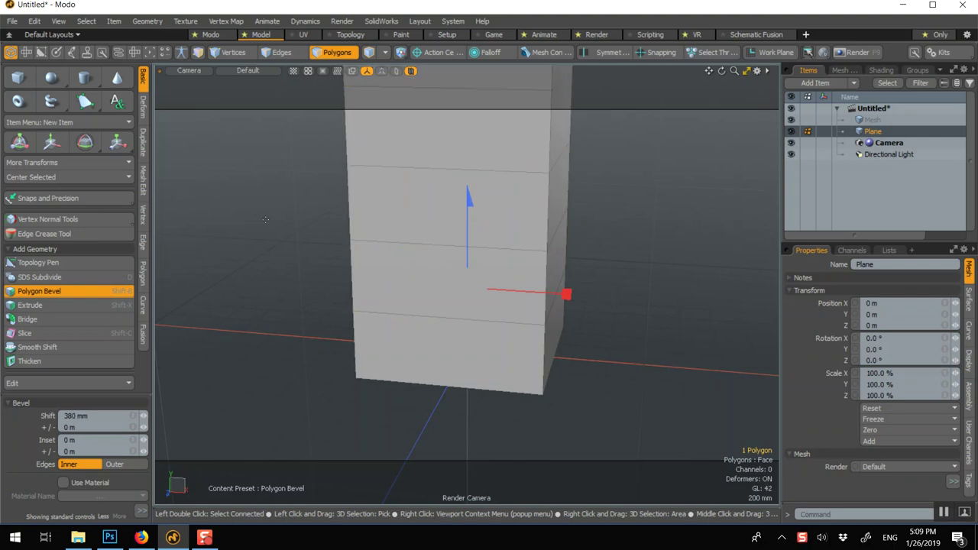
Step: Stack two more 380 mm segments onto the top and restart the bevel on the top face
scroll(265, 220, down, 5)
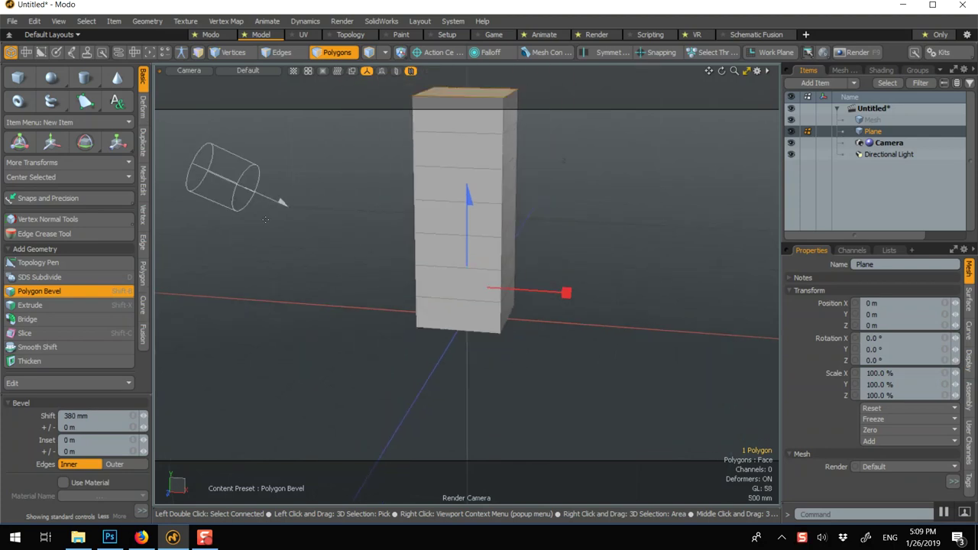
shift+click(292, 246)
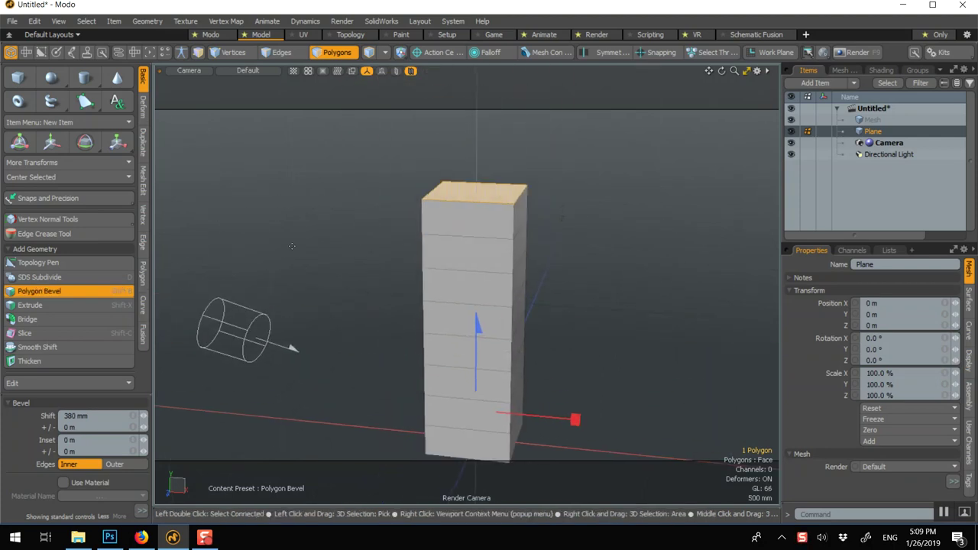
shift+click(292, 247)
shift+click(310, 240)
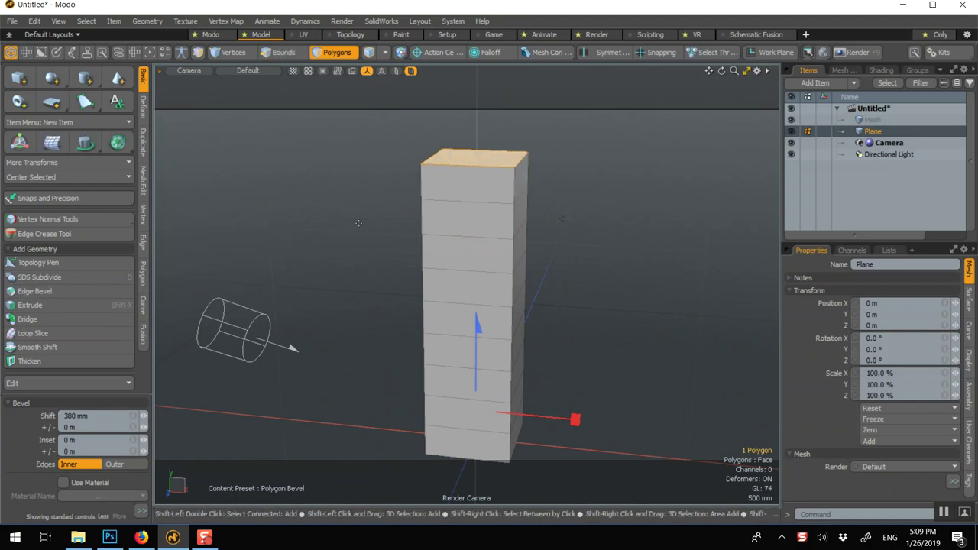
scroll(581, 93, up, 3)
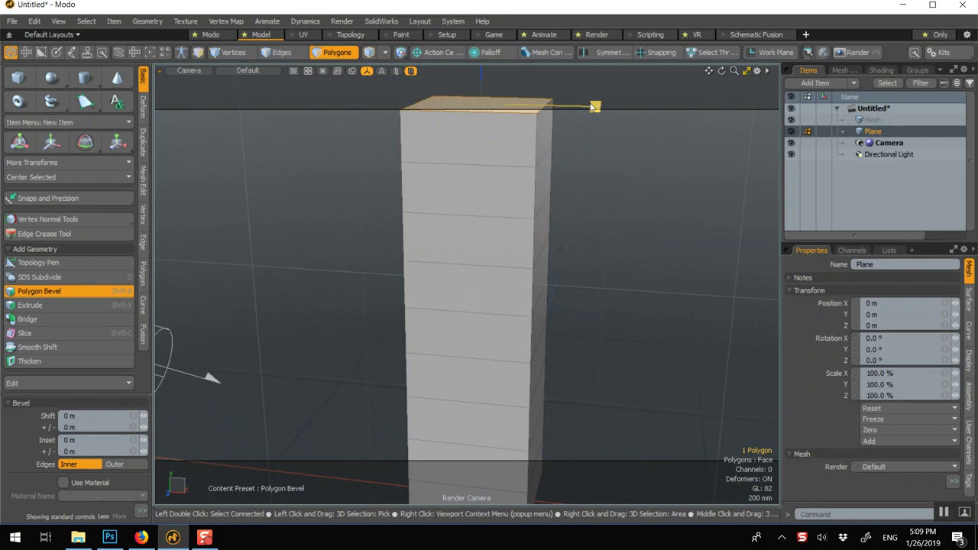
Step: Sink the top face about -390 mm into the tower to hollow it out
drag(594, 106, 592, 106)
click(623, 125)
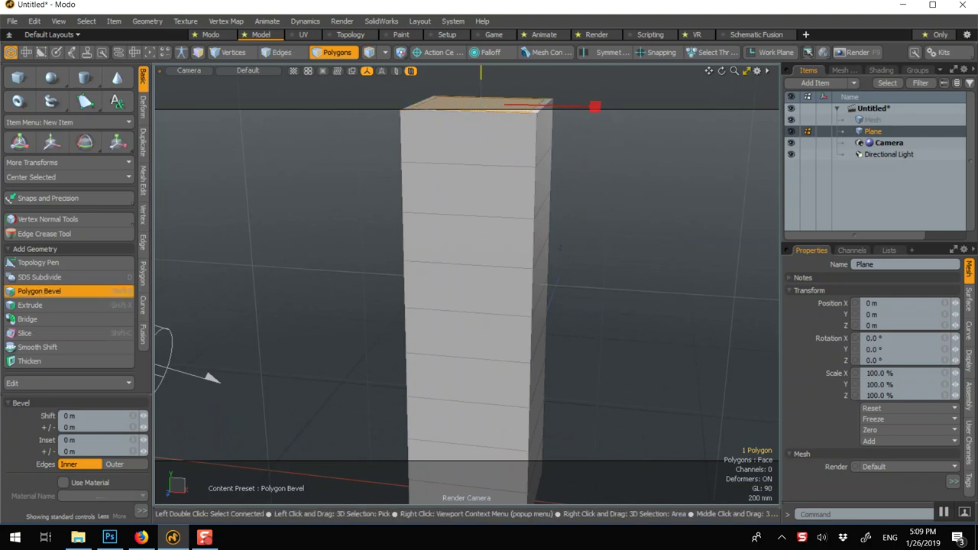
drag(481, 76, 481, 130)
scroll(349, 331, down, 3)
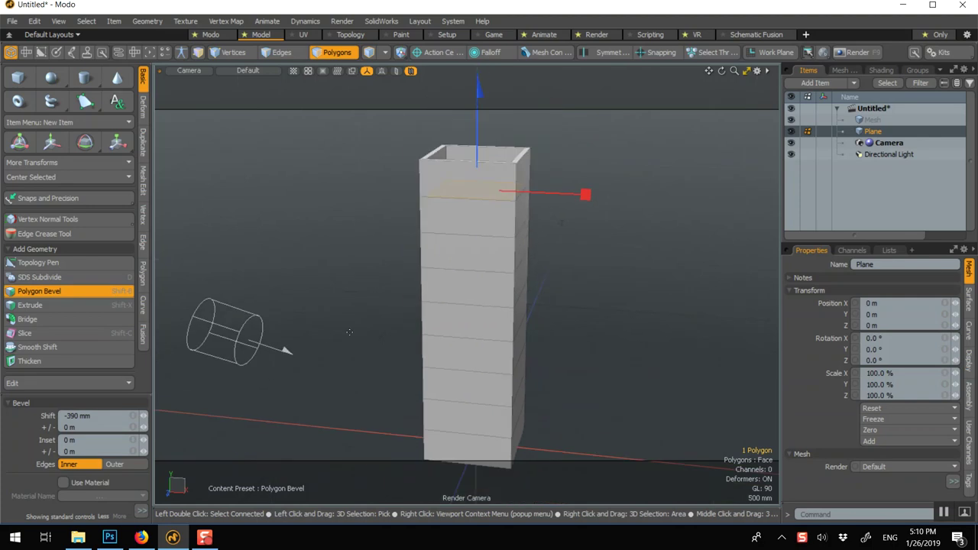
drag(325, 336, 325, 360)
key(space)
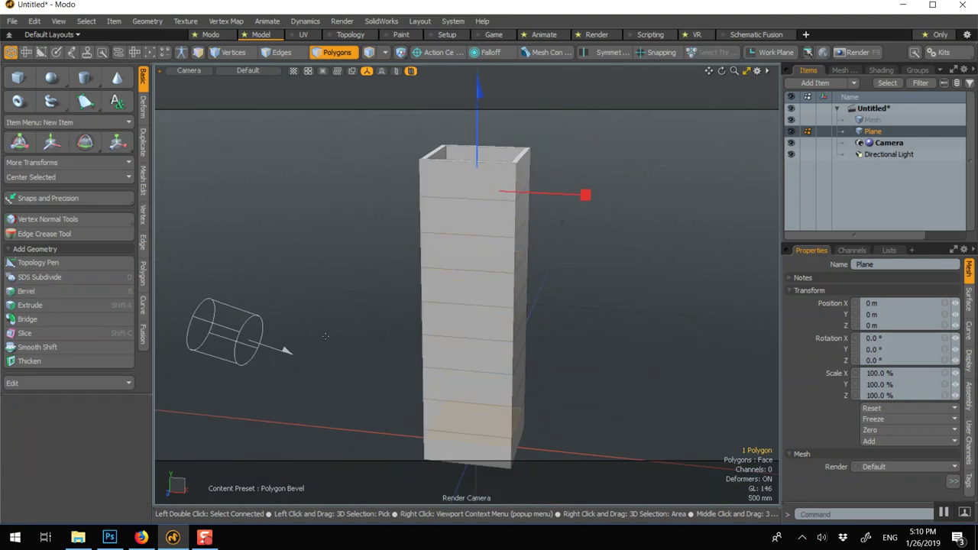
click(353, 301)
Step: Close the open bottom by filling its edge loop with a new face
alt+drag(374, 380, 380, 234)
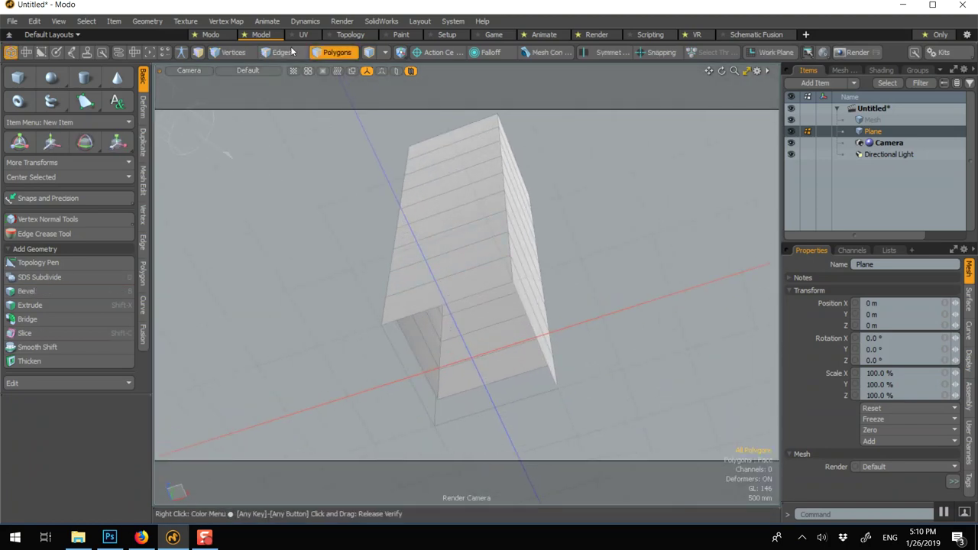
key(2)
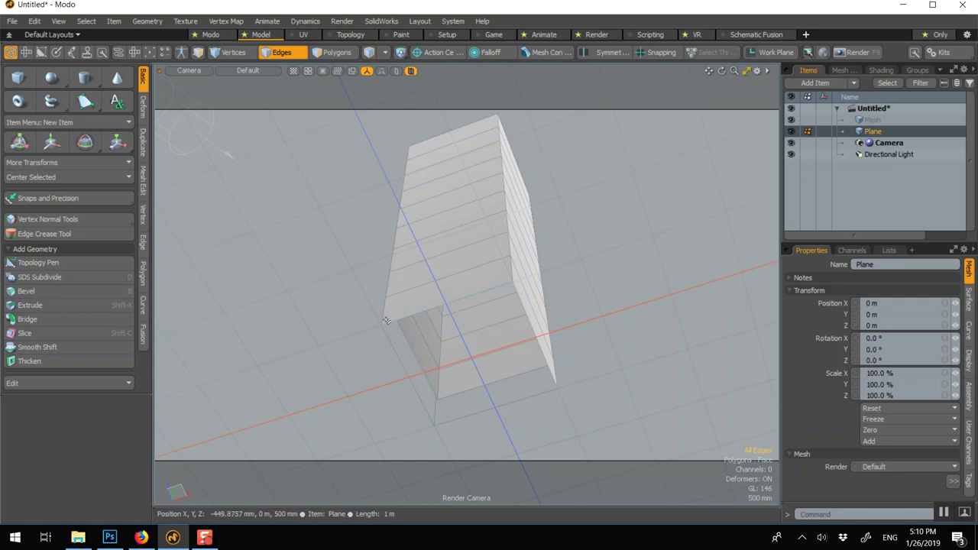
click(387, 320)
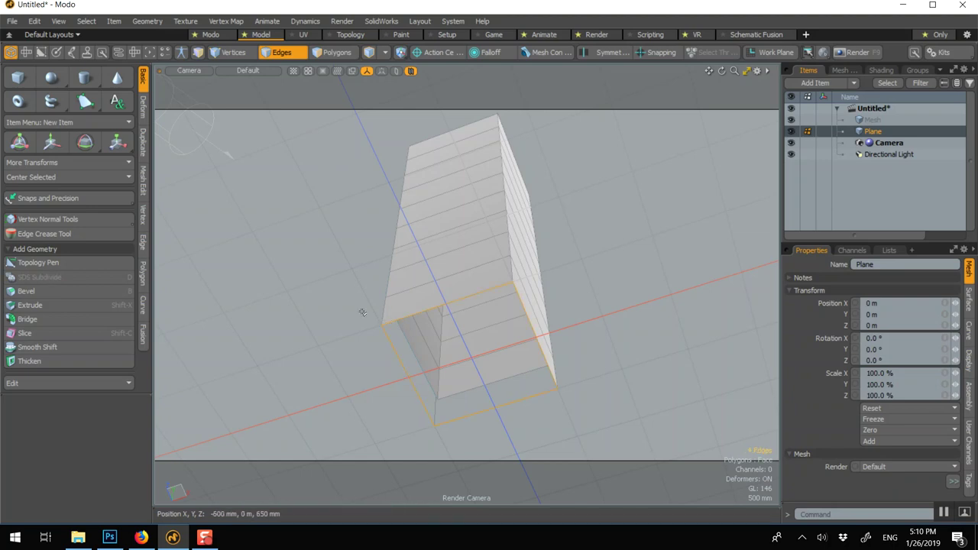
key(p)
click(357, 263)
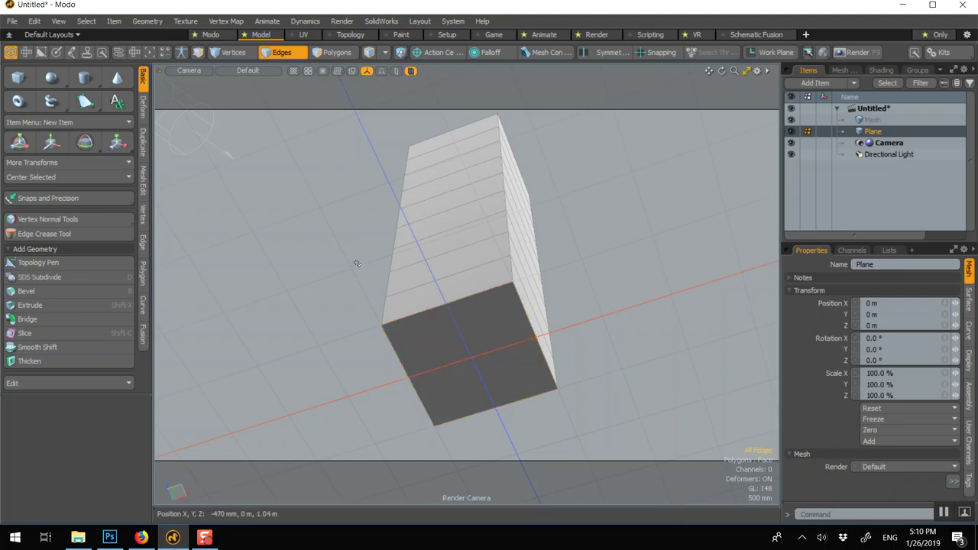
alt+drag(357, 220, 374, 370)
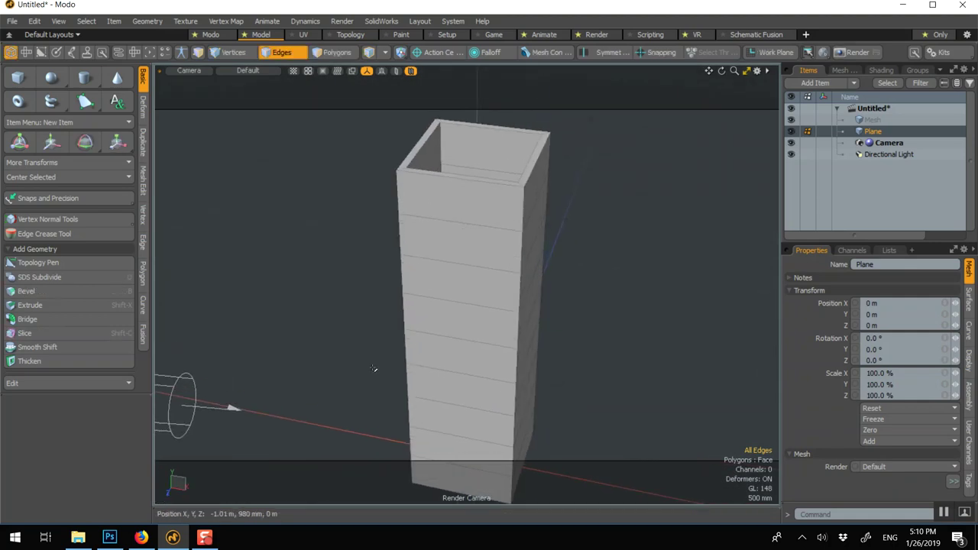
click(282, 58)
Step: Toggle the smooth preview, delete the accidental Plane (2) instance and reselect the Plane mesh
key(Tab)
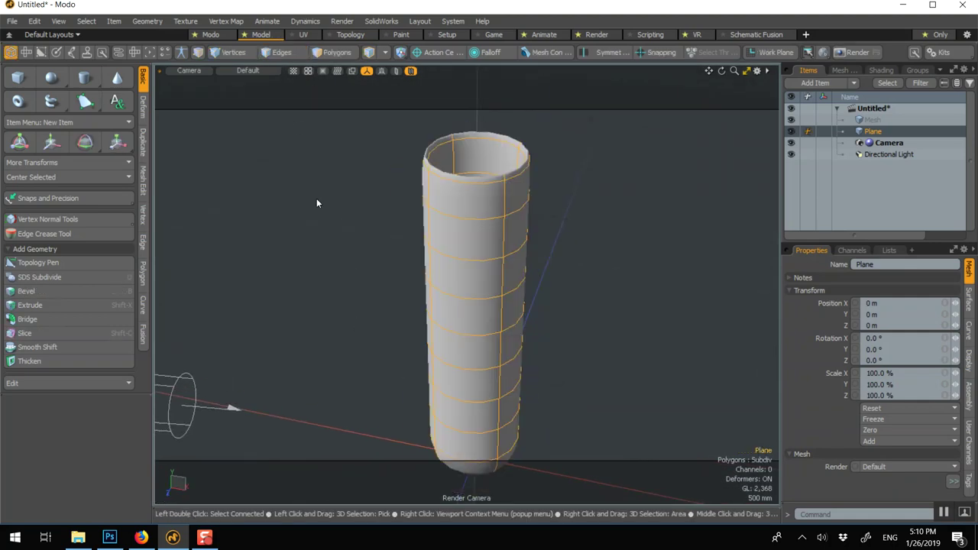
key(Tab)
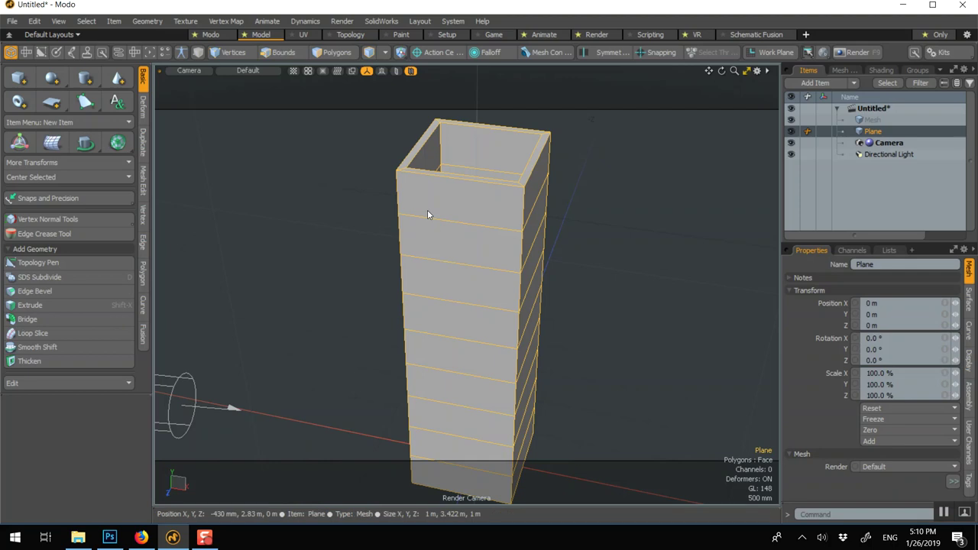
key(shift+d)
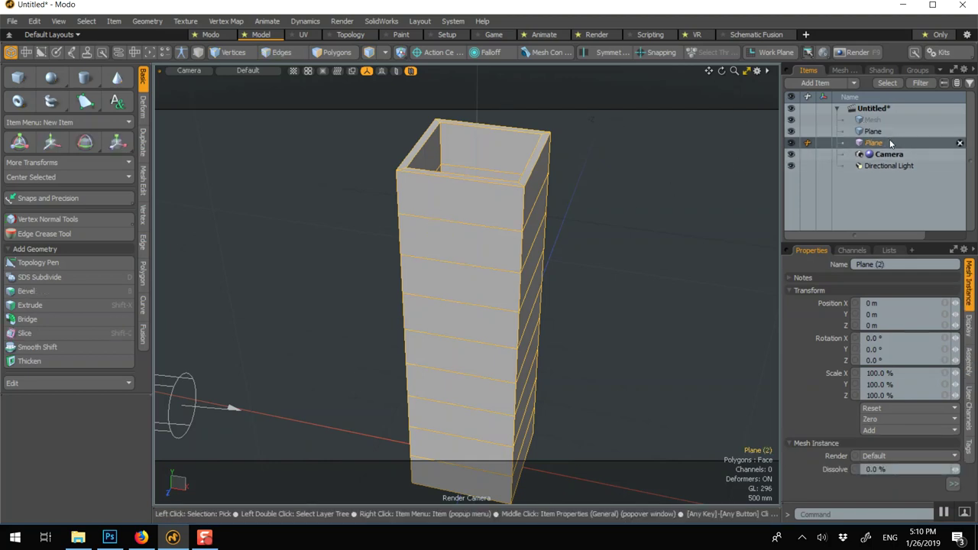
click(960, 143)
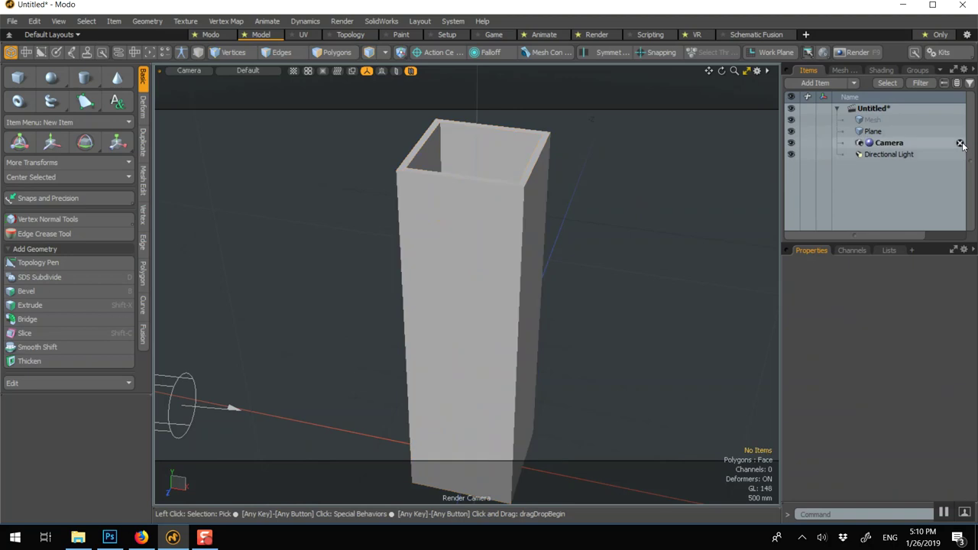
click(868, 132)
key(3)
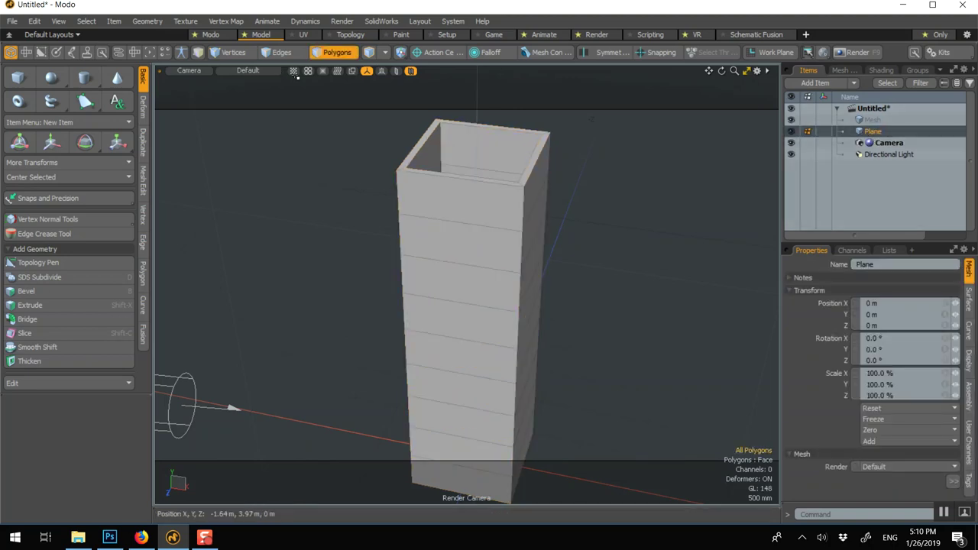
Step: Subdivide the tube three times with SDS Subdivide, then undo back to the box tube
key(shift+d)
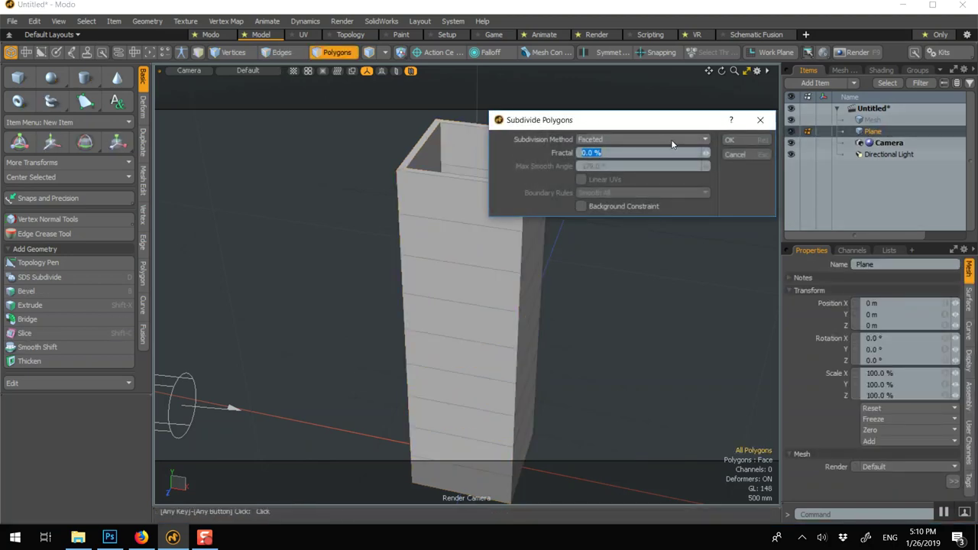
click(672, 140)
click(673, 163)
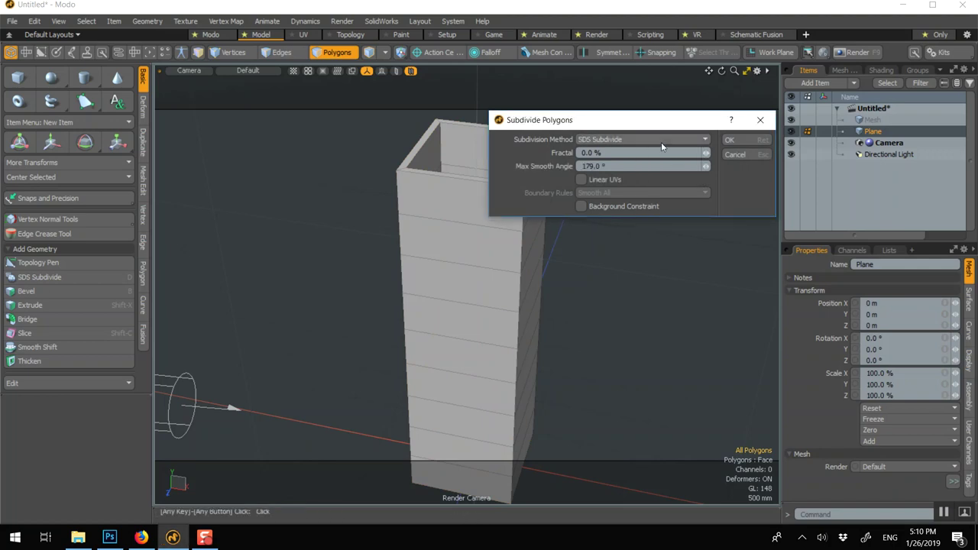
click(730, 140)
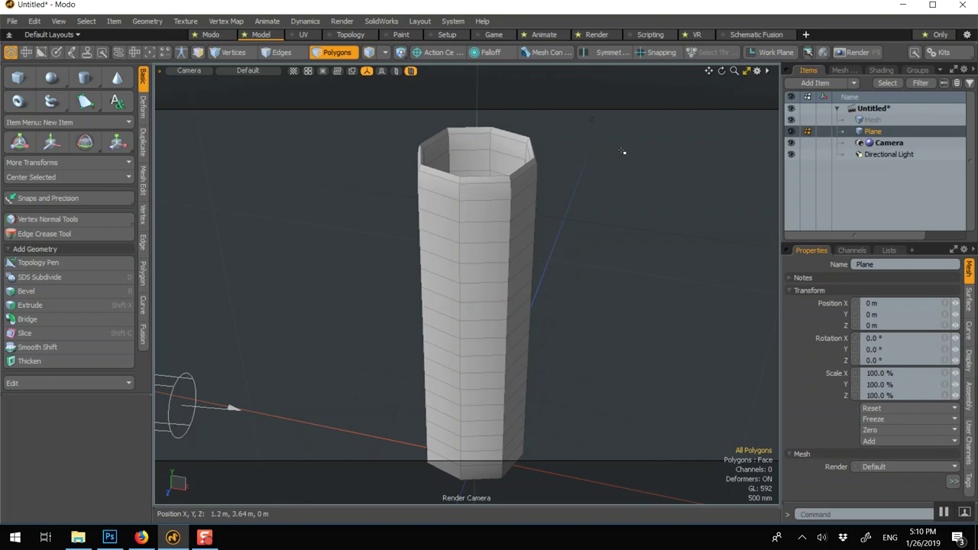
key(shift+d)
click(745, 140)
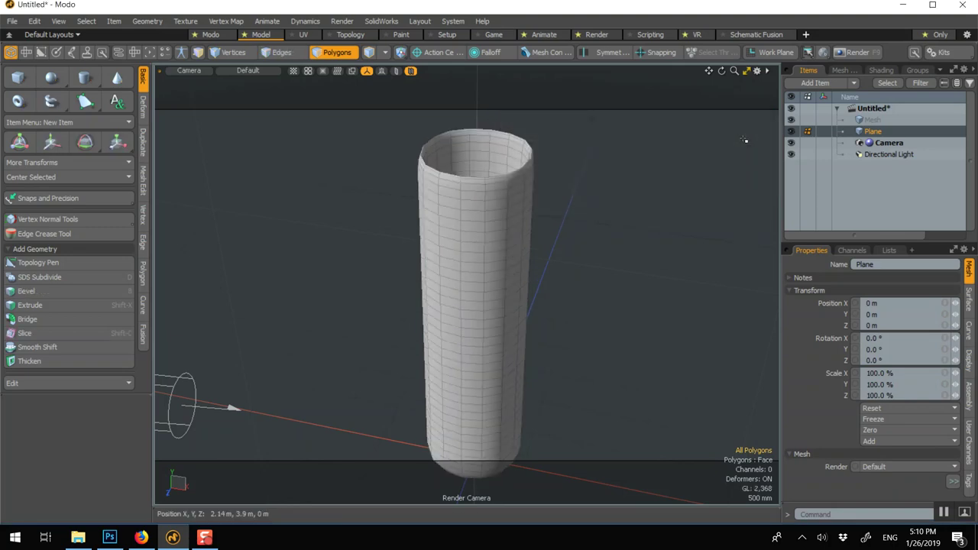
key(shift+d)
click(745, 139)
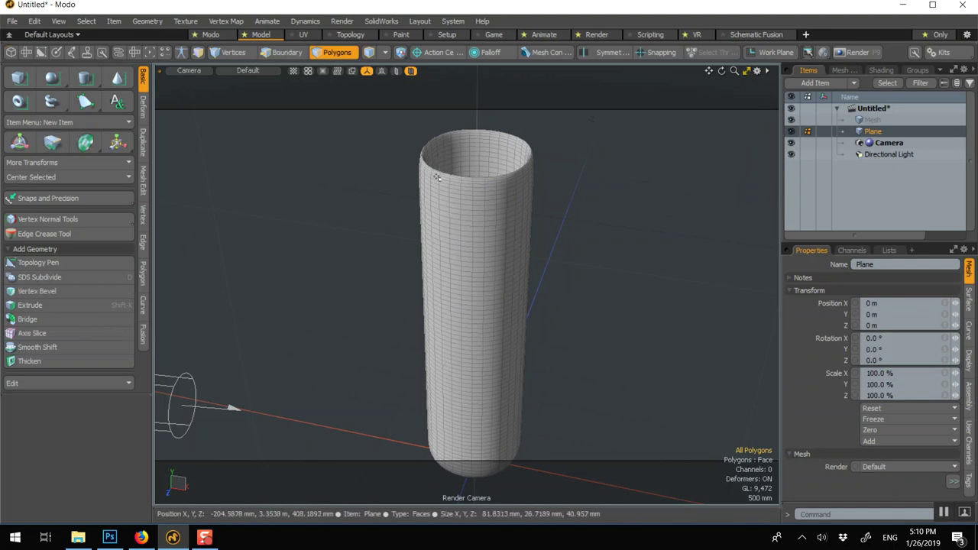
key(ctrl+z)
key(ctrl+z)
key(ctrl+z)
Step: Try bevelling two top-rim polygons, then cancel and clear the selection
scroll(437, 177, up, 3)
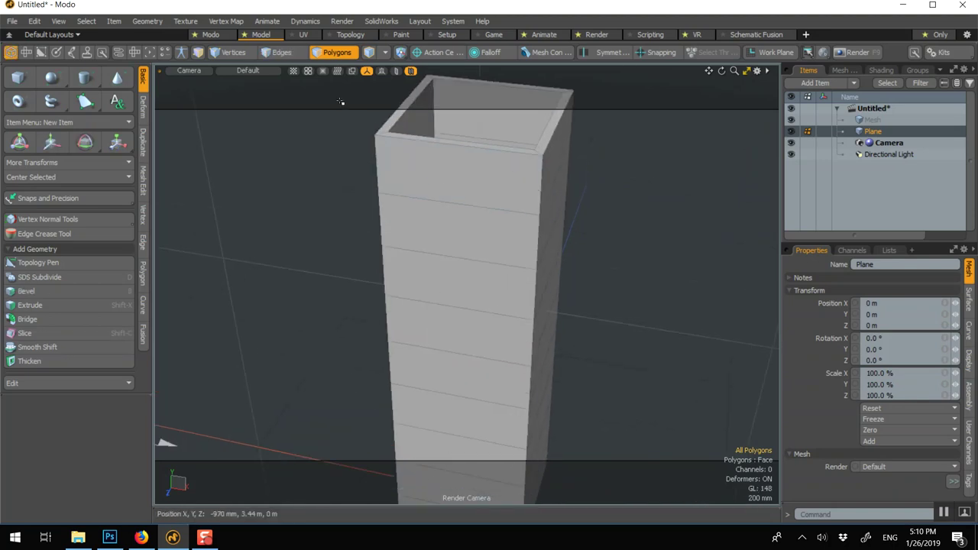
click(385, 124)
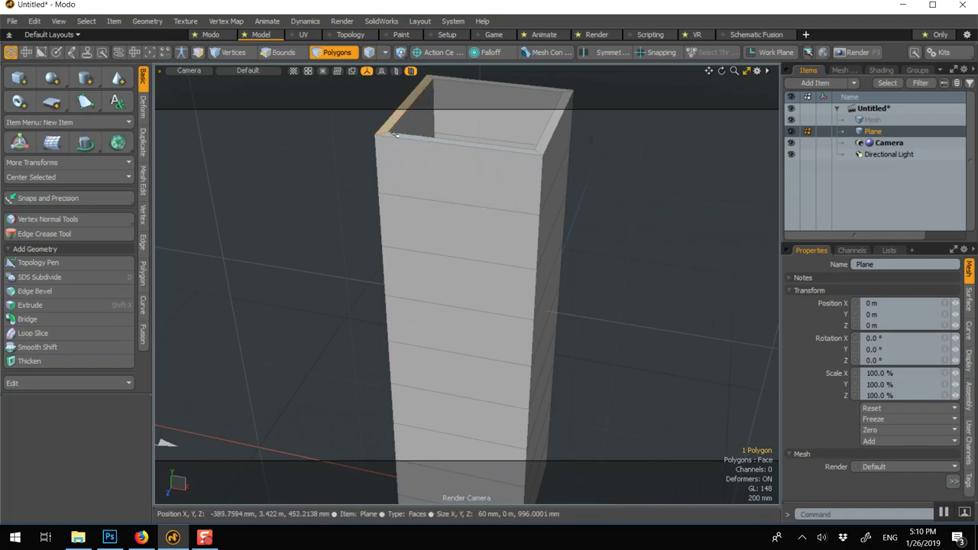
shift+click(391, 136)
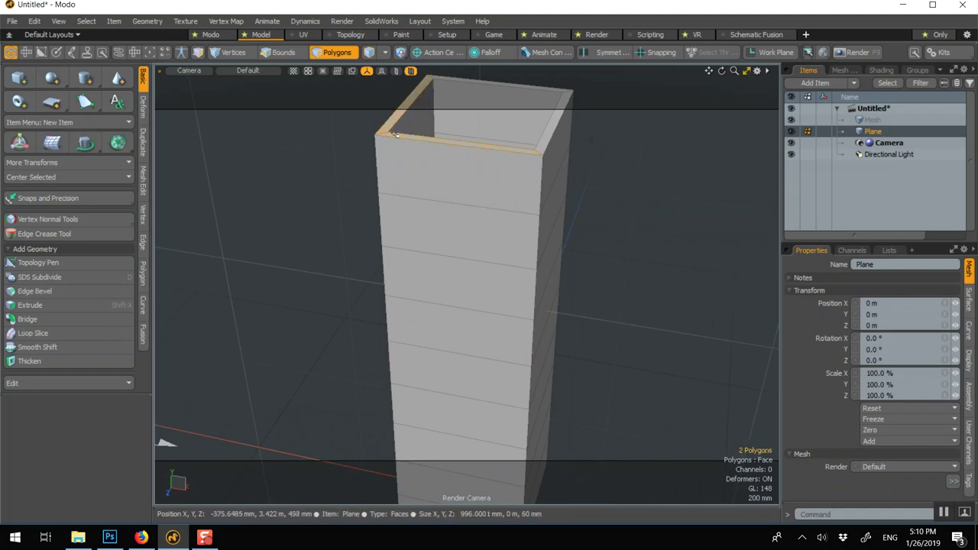
key(b)
click(350, 133)
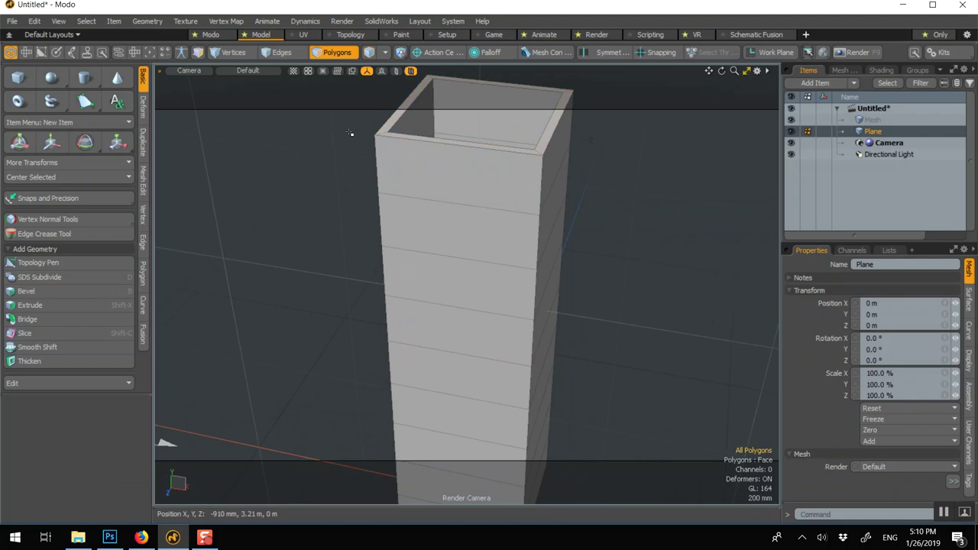
scroll(398, 131, up, 3)
alt+drag(415, 163, 386, 210)
Step: Insert edge loops just below the rim on the outer and inner walls
click(144, 243)
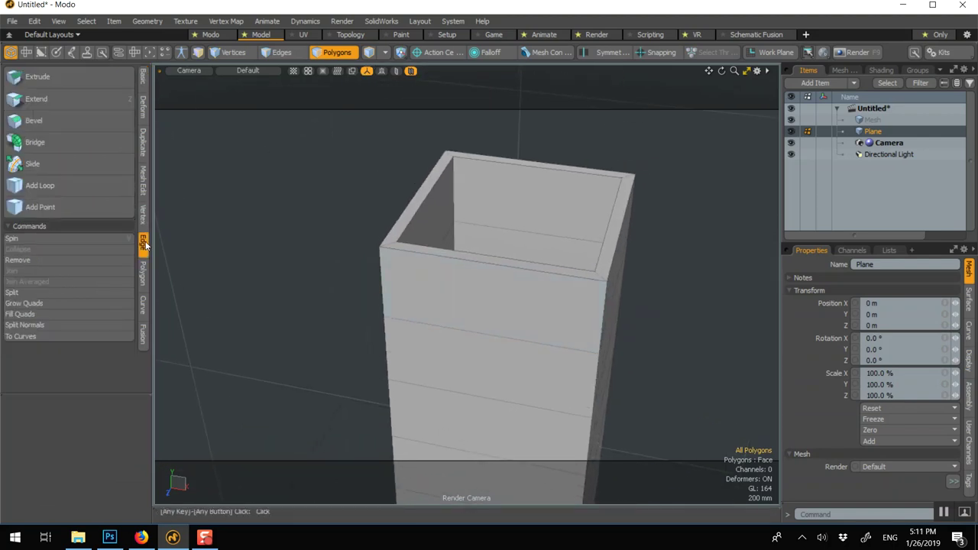
click(93, 190)
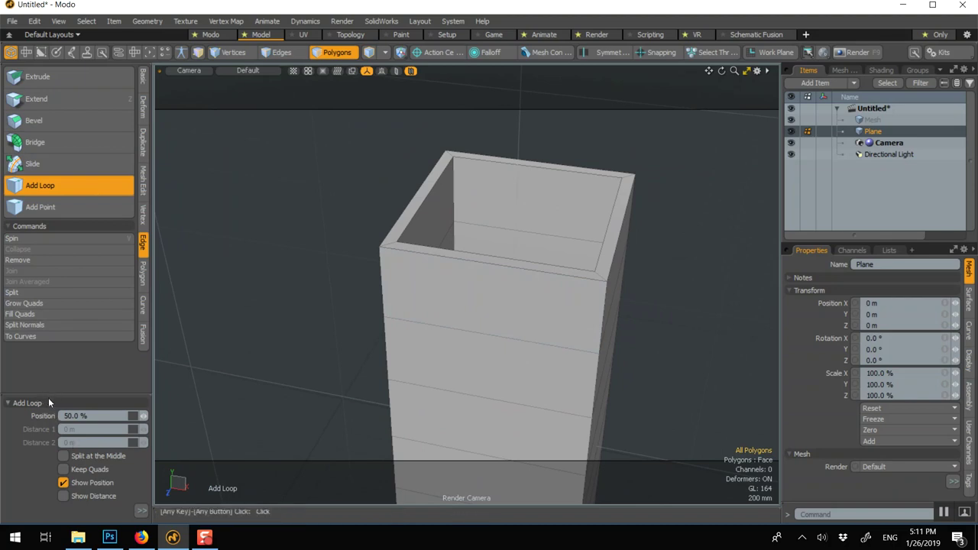
drag(50, 398, 50, 310)
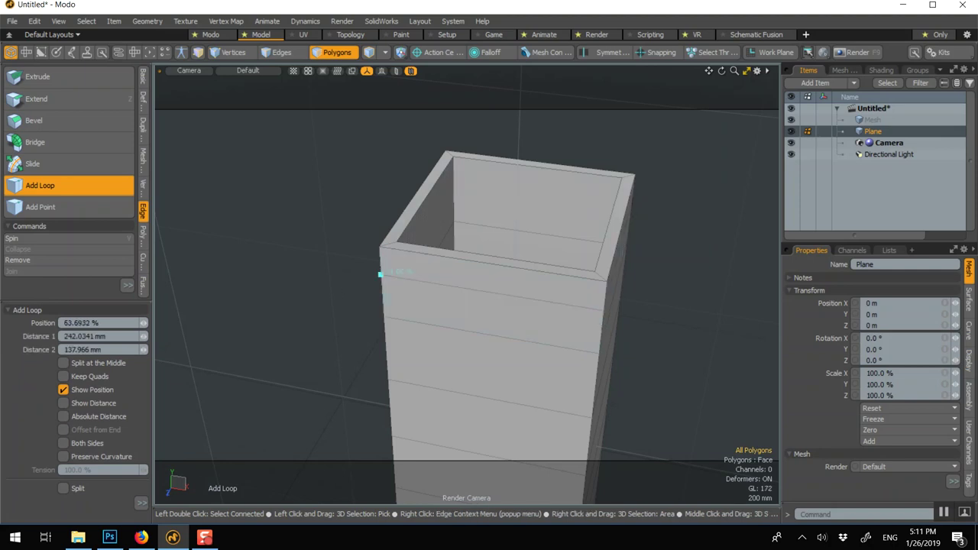
drag(380, 270, 379, 253)
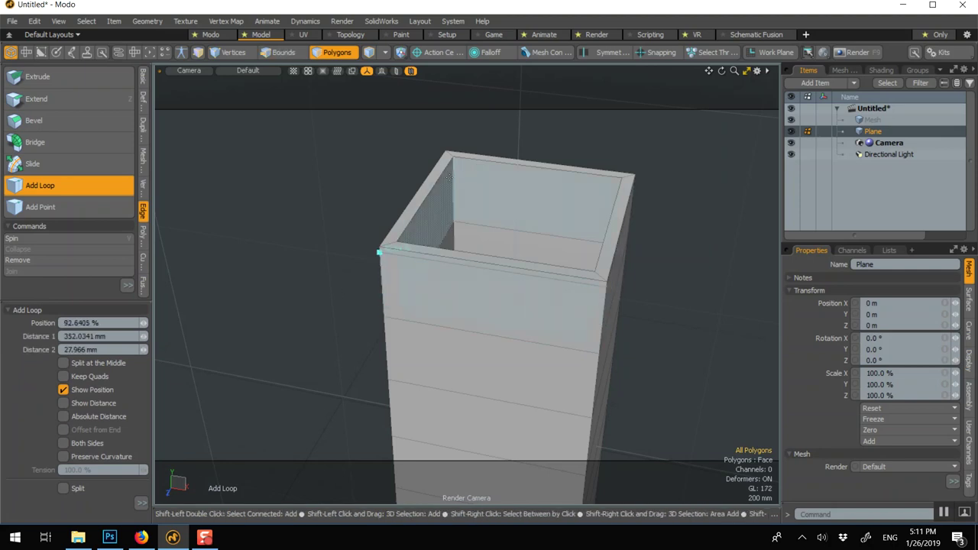
click(454, 175)
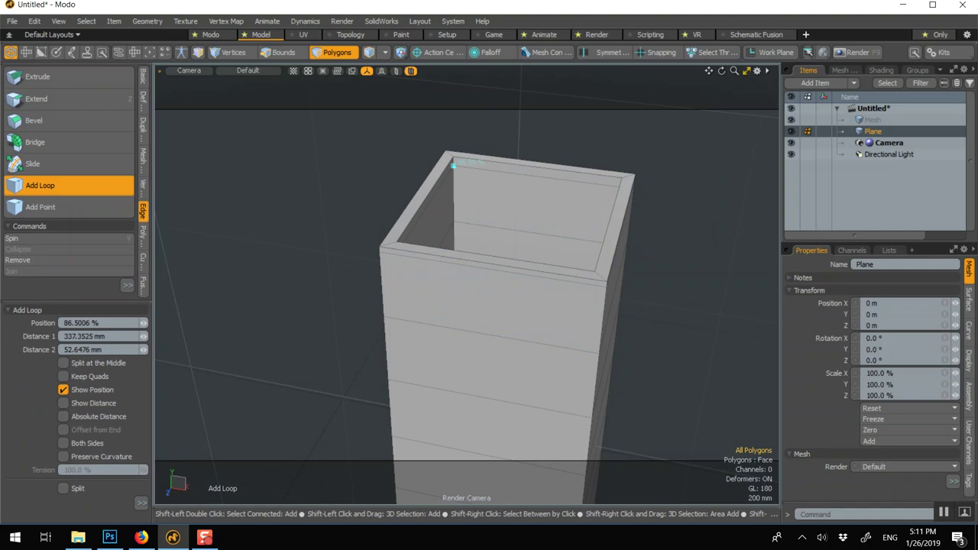
drag(453, 165, 453, 156)
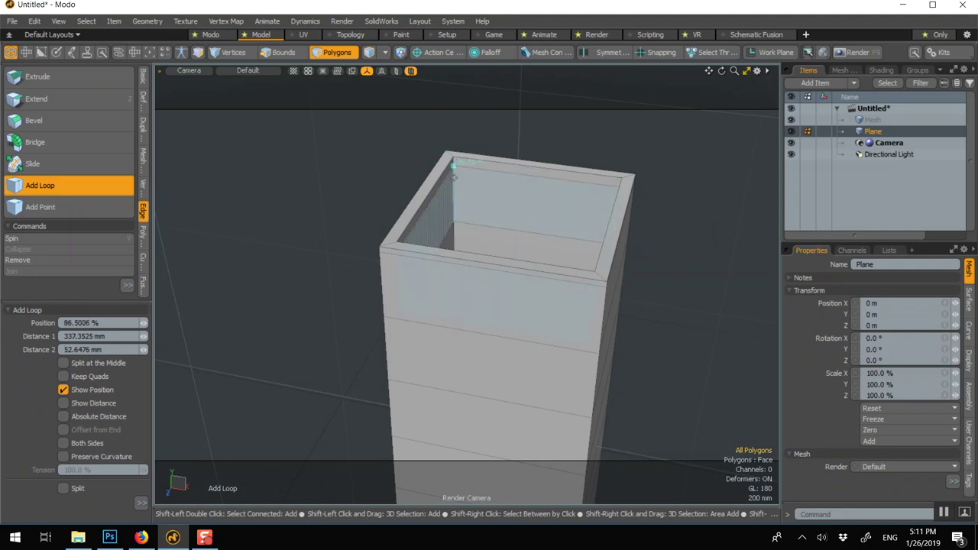
key(space)
scroll(441, 190, down, 3)
Step: Subdivide the tube twice into a dense, rounded cylinder
alt+drag(442, 189, 328, 264)
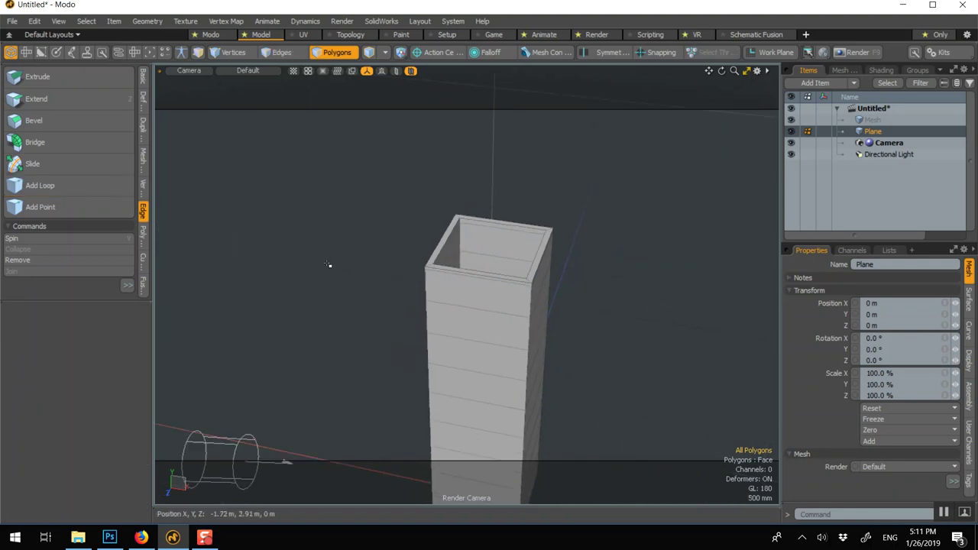
key(Tab)
key(Tab)
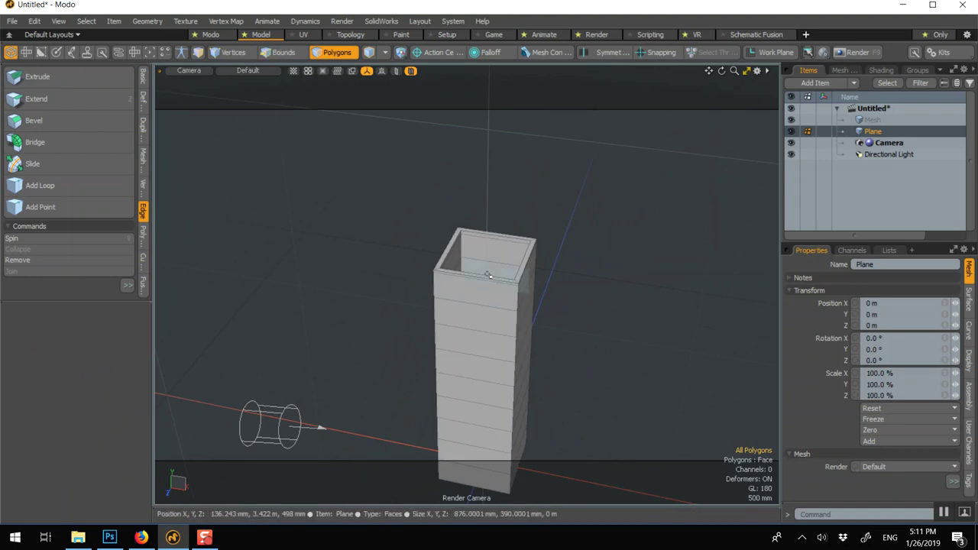
key(shift+d)
click(754, 143)
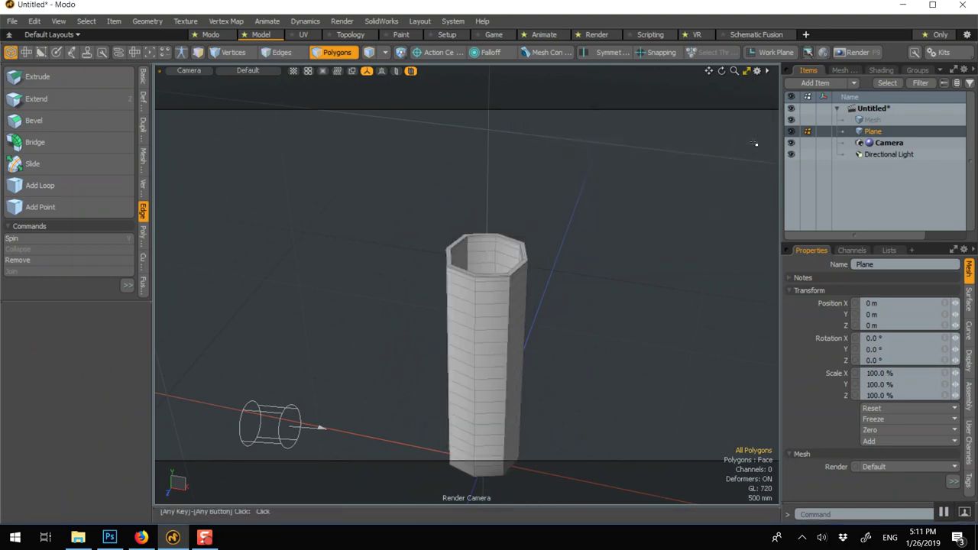
key(d)
key(d)
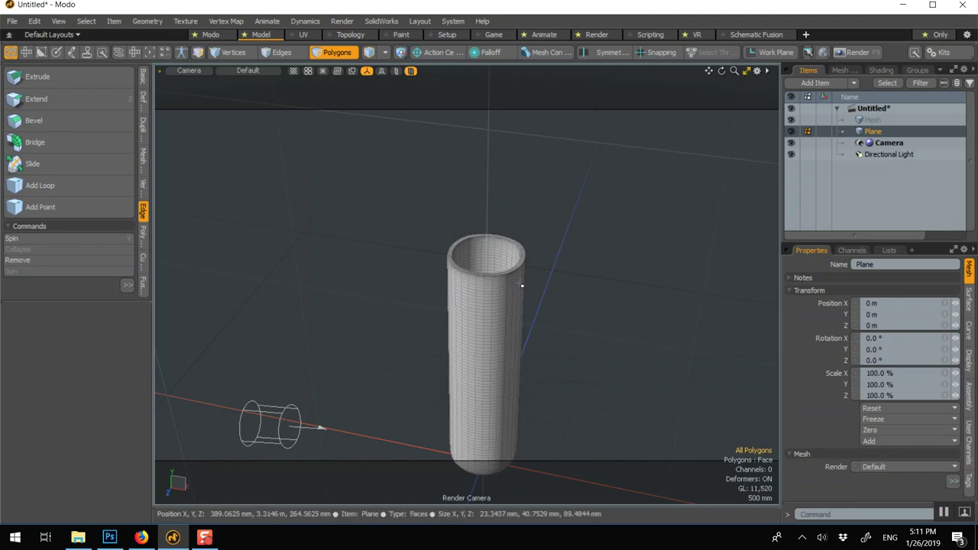
Step: Twist the tube -77.5° around its vertical axis with a linear falloff
alt+drag(522, 286, 474, 305)
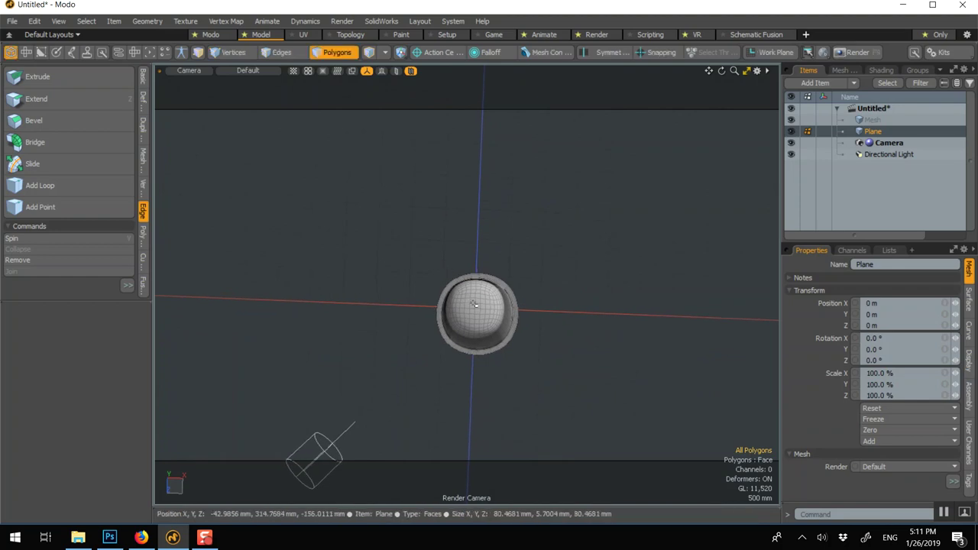
click(143, 99)
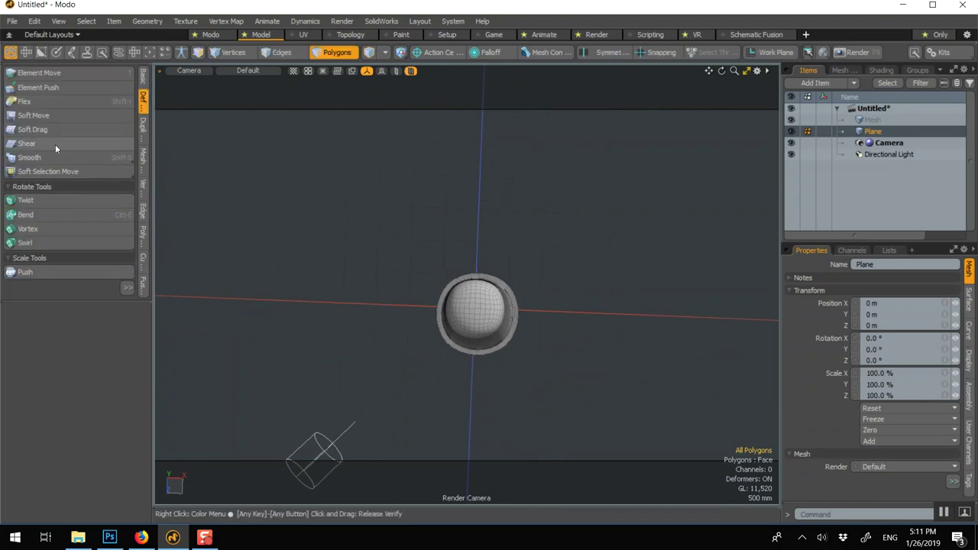
click(38, 201)
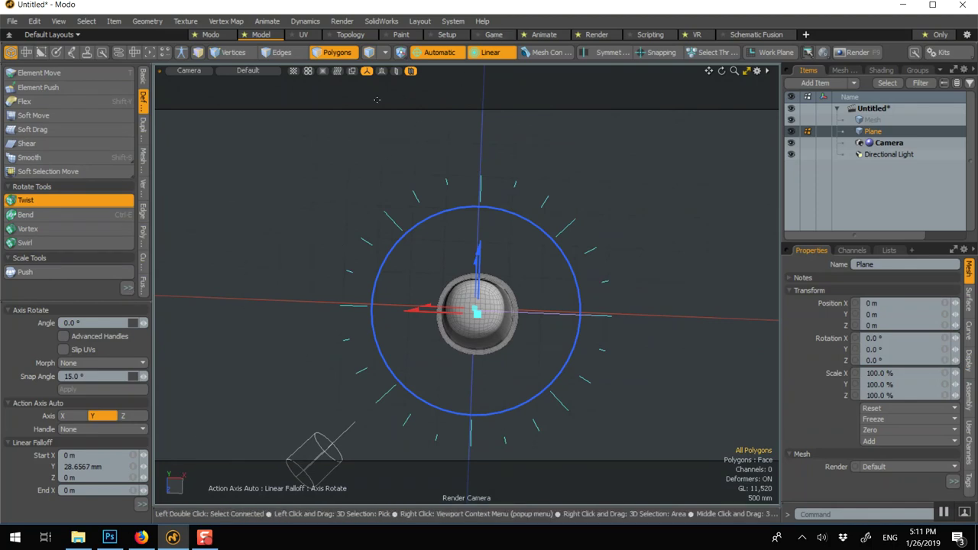
drag(428, 221, 583, 232)
alt+drag(563, 278, 530, 161)
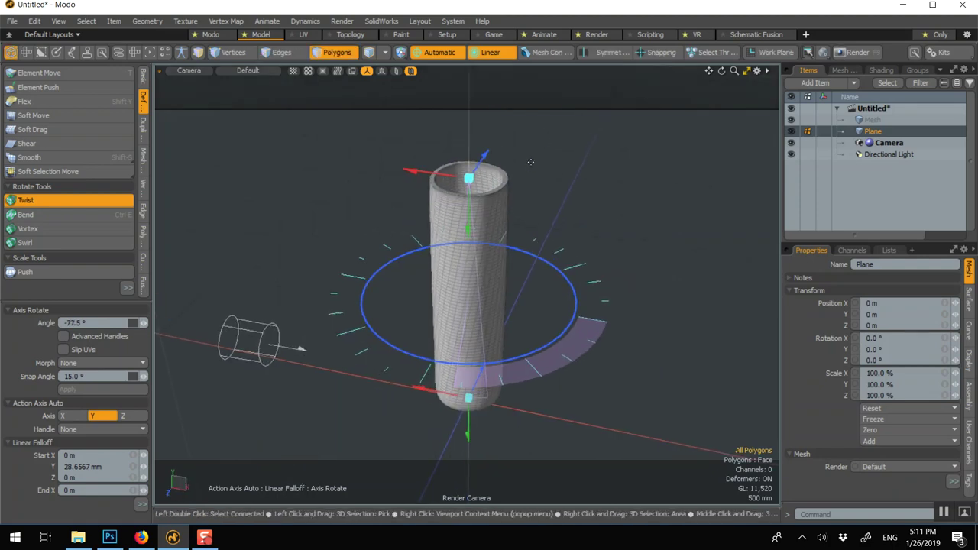
key(space)
scroll(448, 221, up, 5)
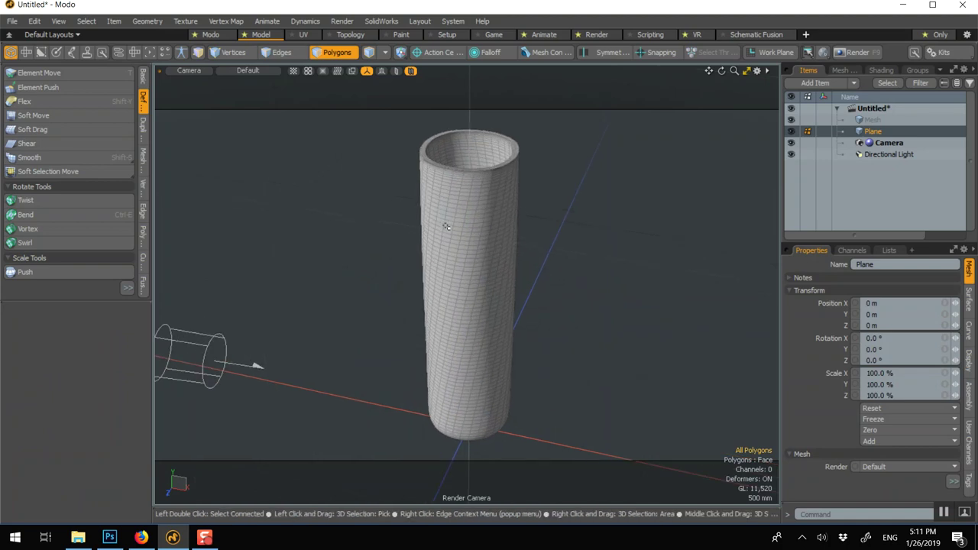
key(2)
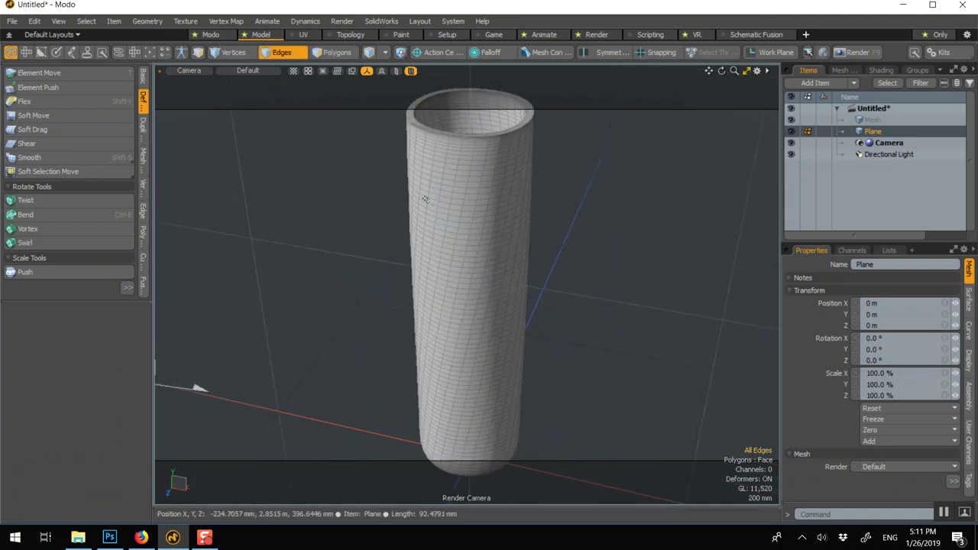
Step: Select the repeating spiral edges and scale them outward to about 164% to form ribs
click(453, 192)
scroll(443, 125, up, 3)
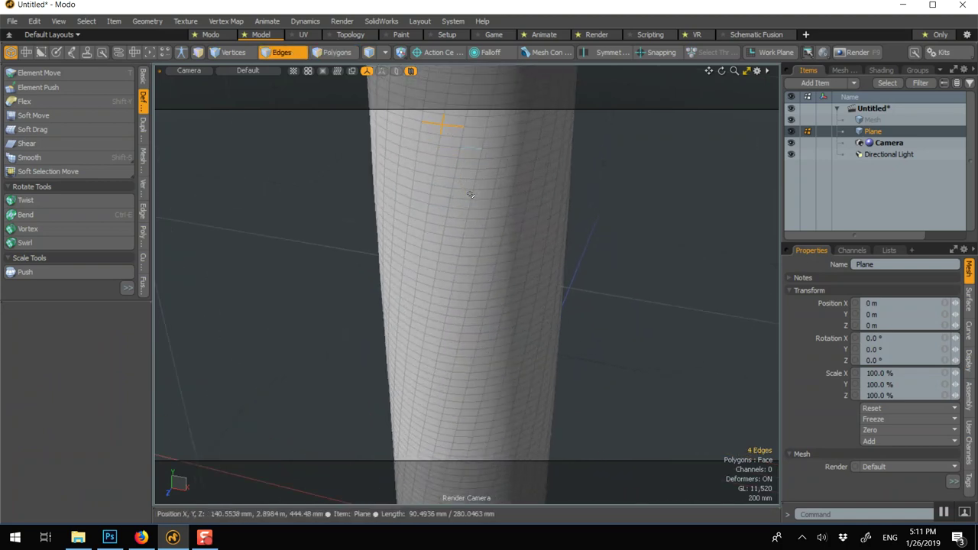
shift+click(487, 121)
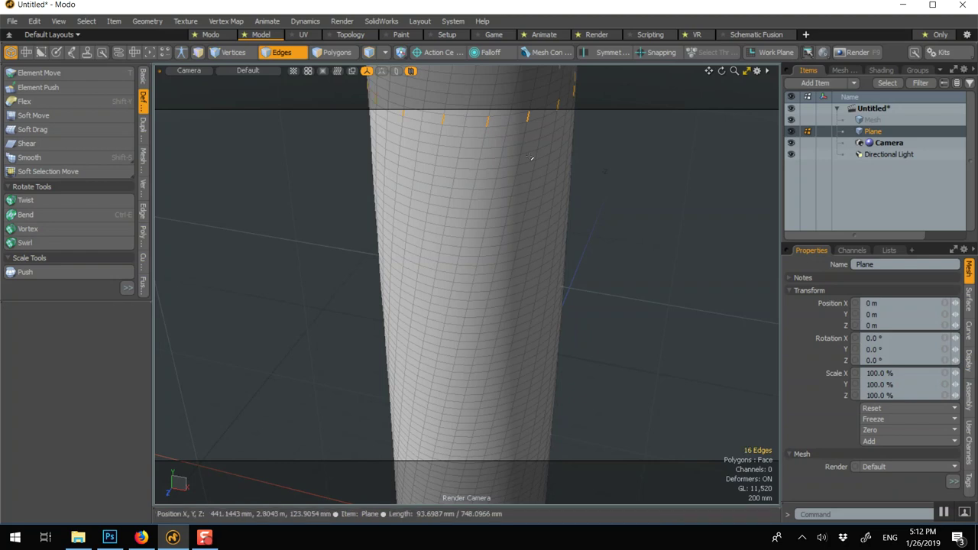
double_click(457, 247)
scroll(457, 248, down, 2)
scroll(457, 248, down, 3)
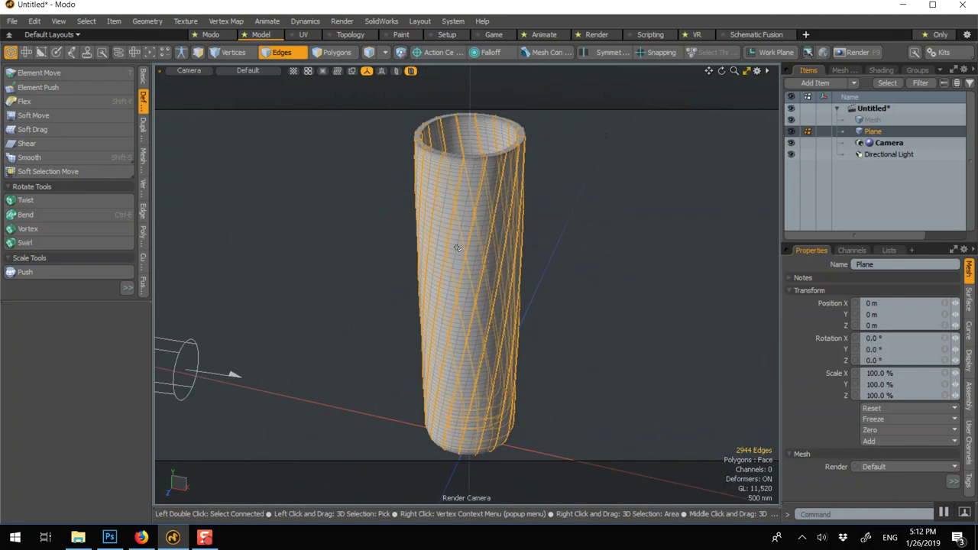
key(y)
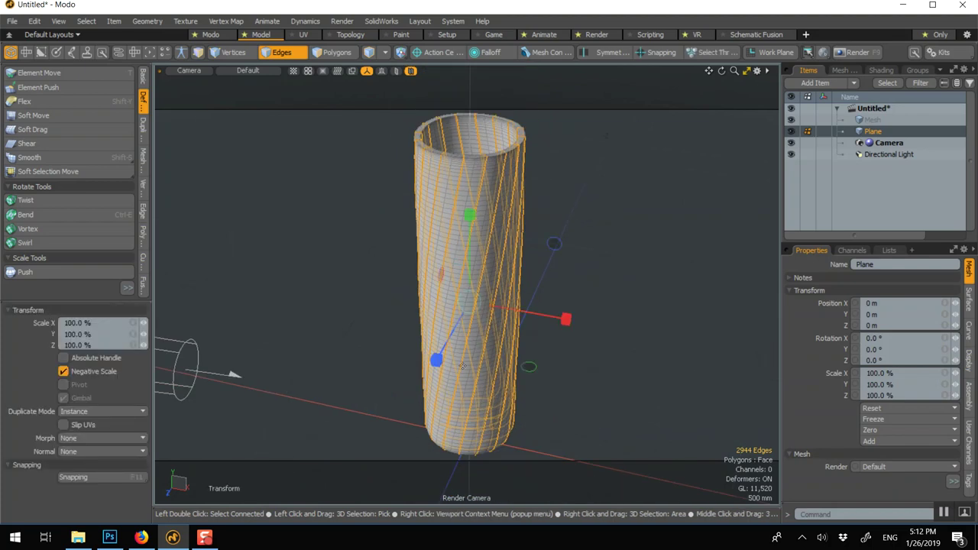
mouse_move(529, 367)
mouse_down()
mouse_move(569, 361)
mouse_move(529, 369)
mouse_up()
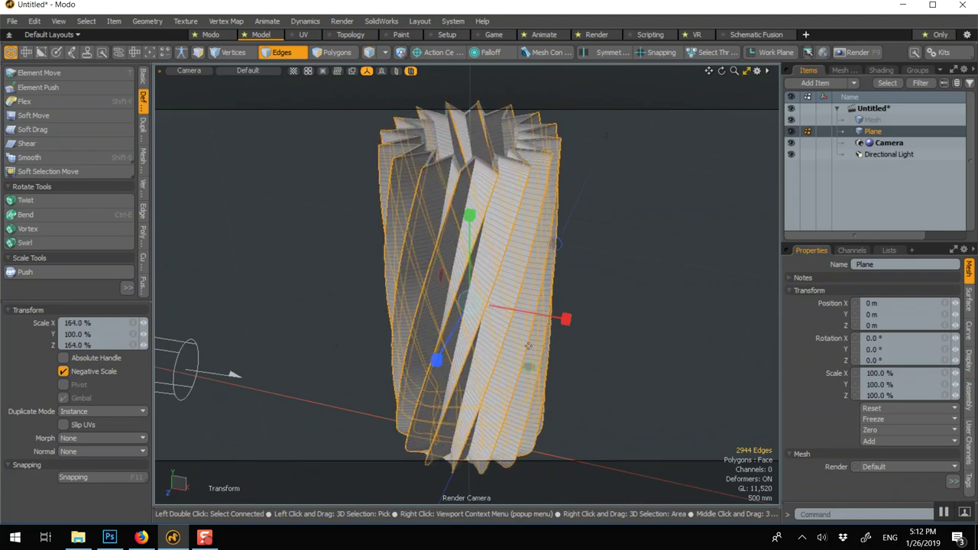
key(q)
click(361, 327)
Step: Scale the whole column to 50.5% in X and Z, shown as a smooth subdivision surface
key(Tab)
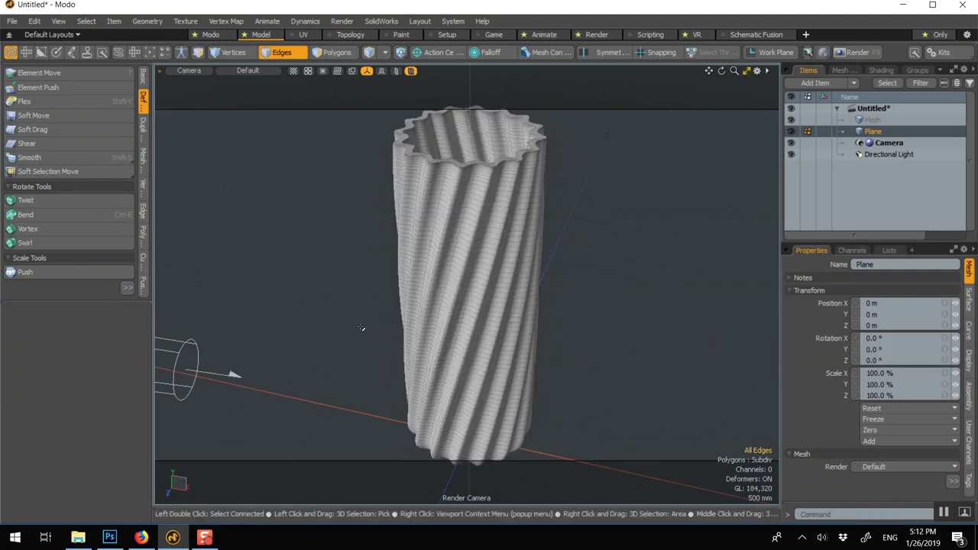
key(y)
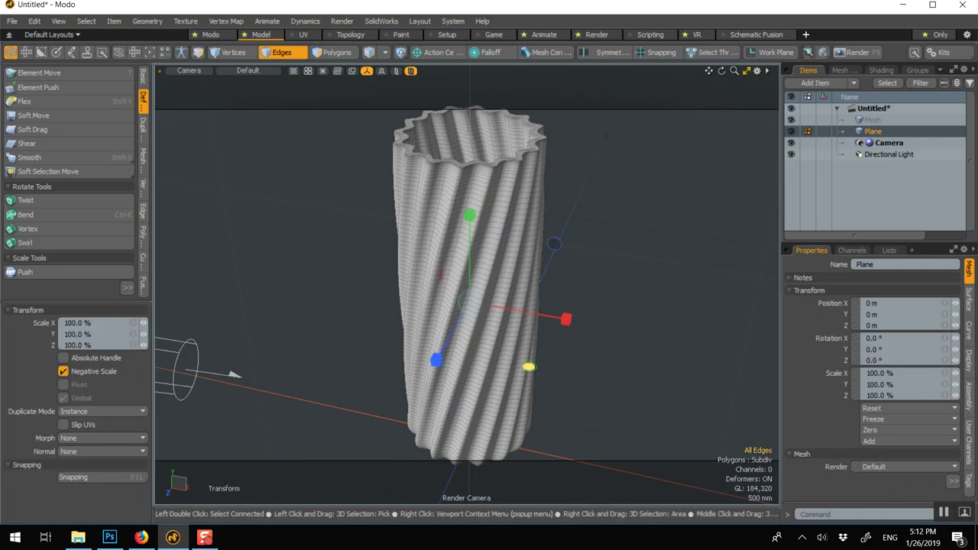
mouse_move(528, 367)
mouse_down()
mouse_move(508, 368)
mouse_move(528, 367)
mouse_up()
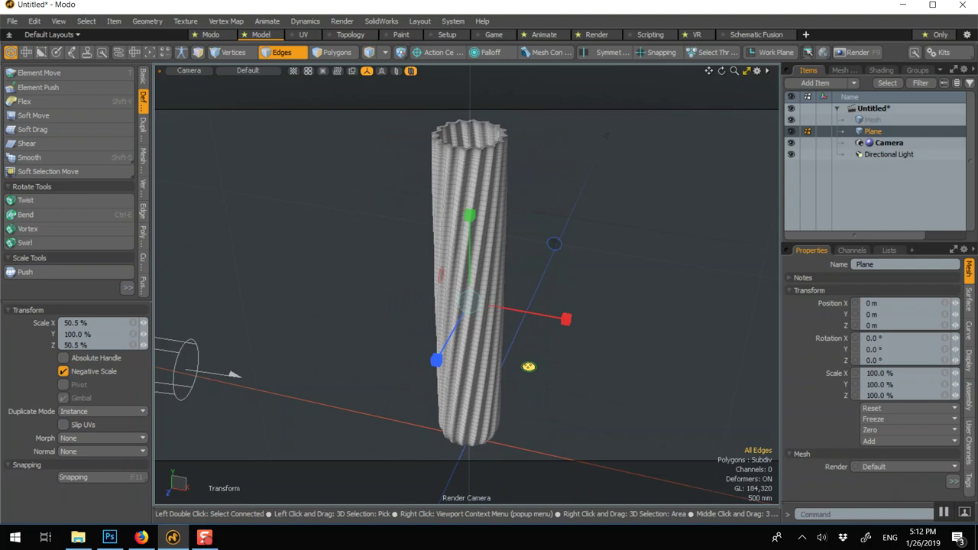
key(space)
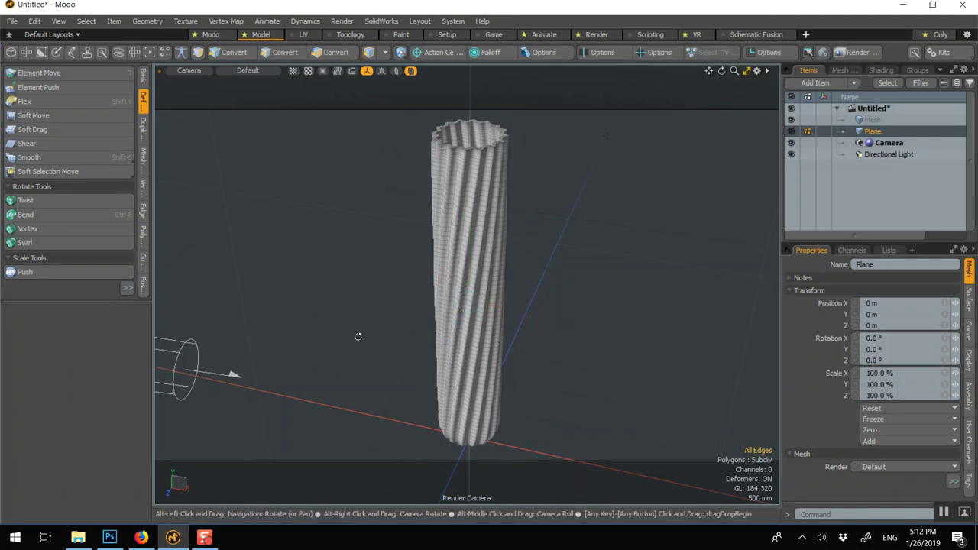
alt+drag(357, 336, 365, 269)
click(330, 52)
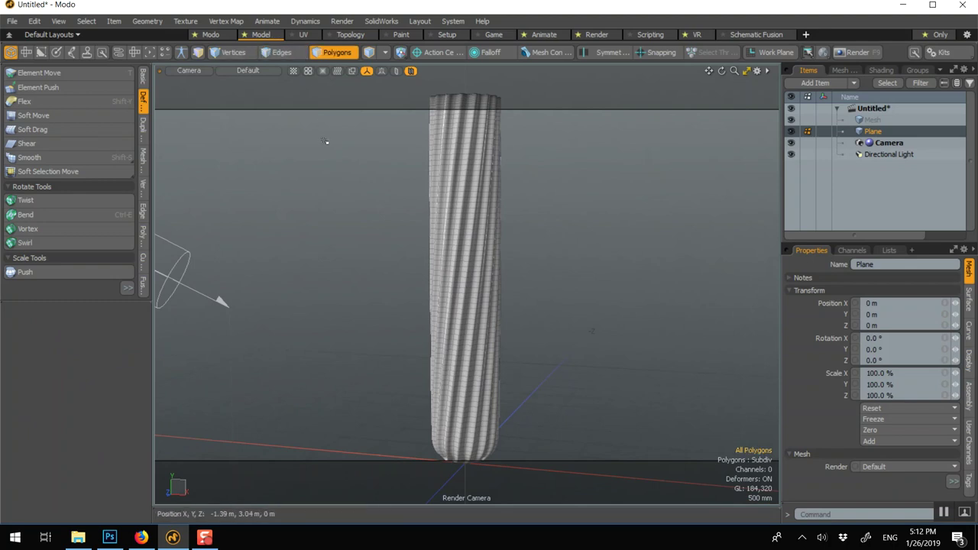
Step: Orbit around the slim ribbed column and open the Falloff type dropdown
alt+drag(323, 145, 328, 146)
alt+drag(379, 178, 396, 179)
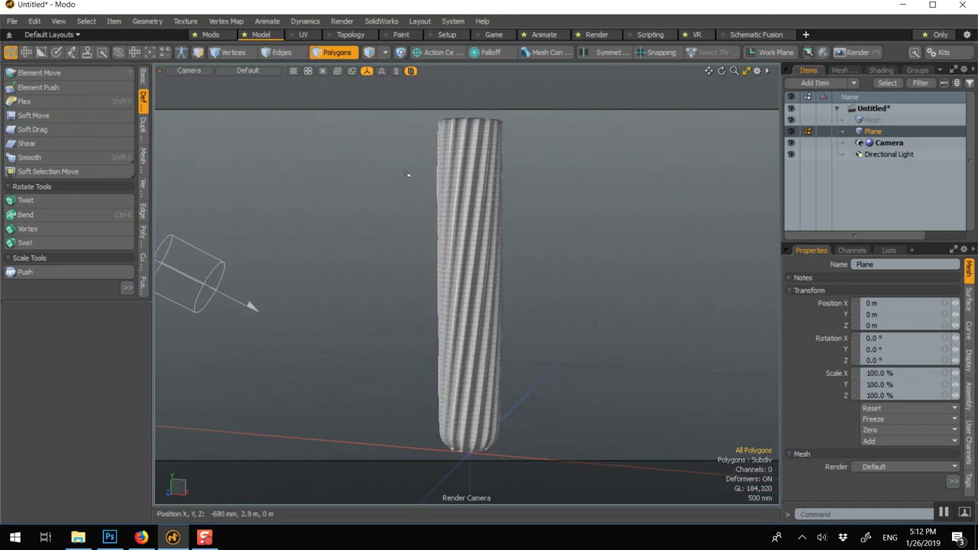
click(482, 55)
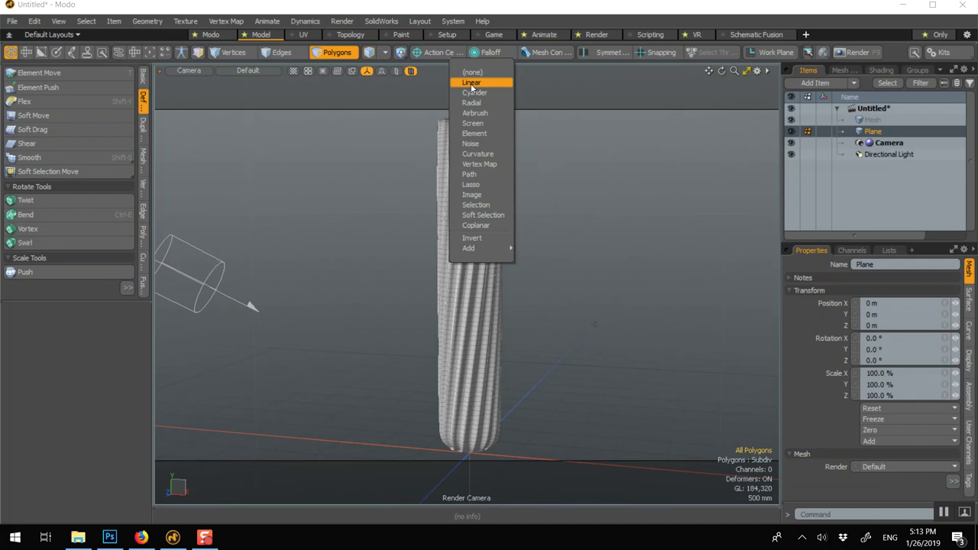
Step: Add a Linear falloff running along the column's height with a Linear shape
click(471, 84)
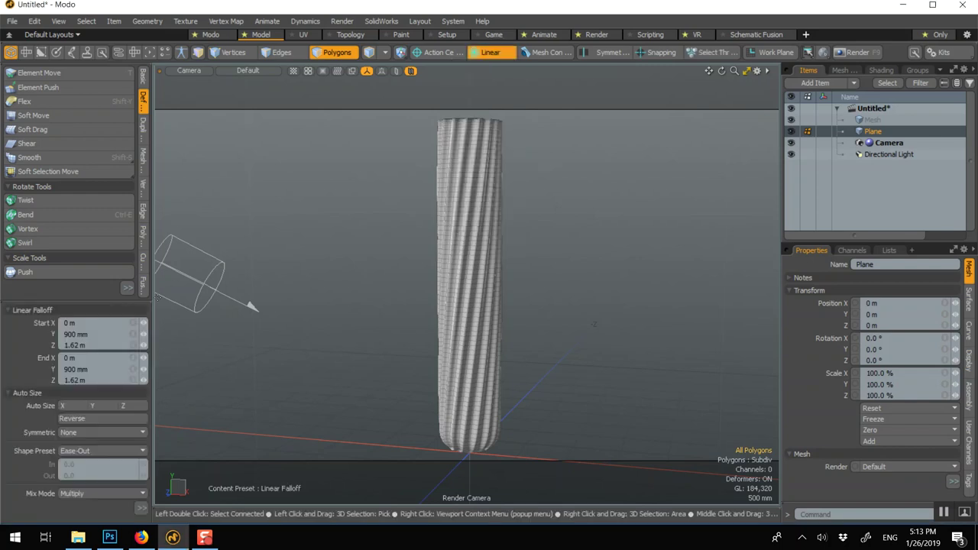
drag(85, 299, 85, 233)
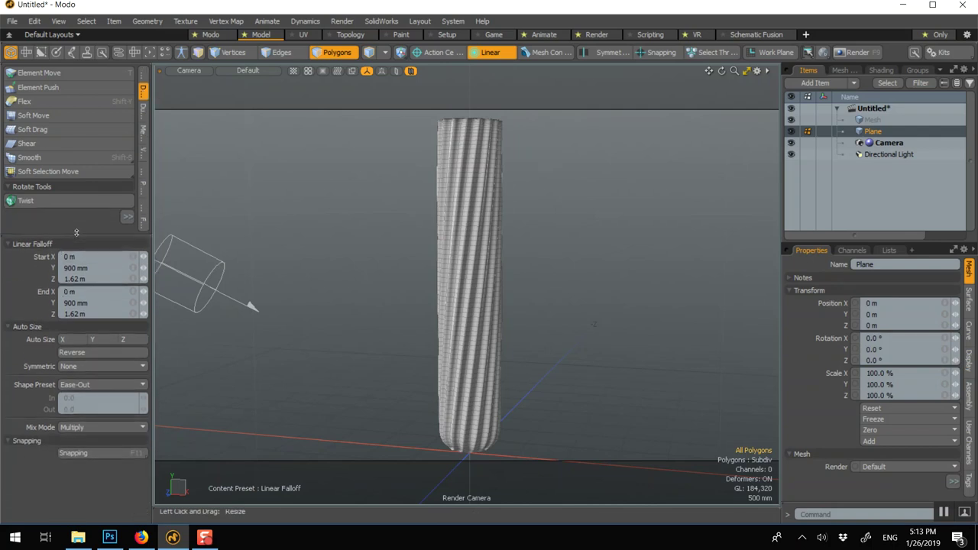
drag(465, 123, 469, 446)
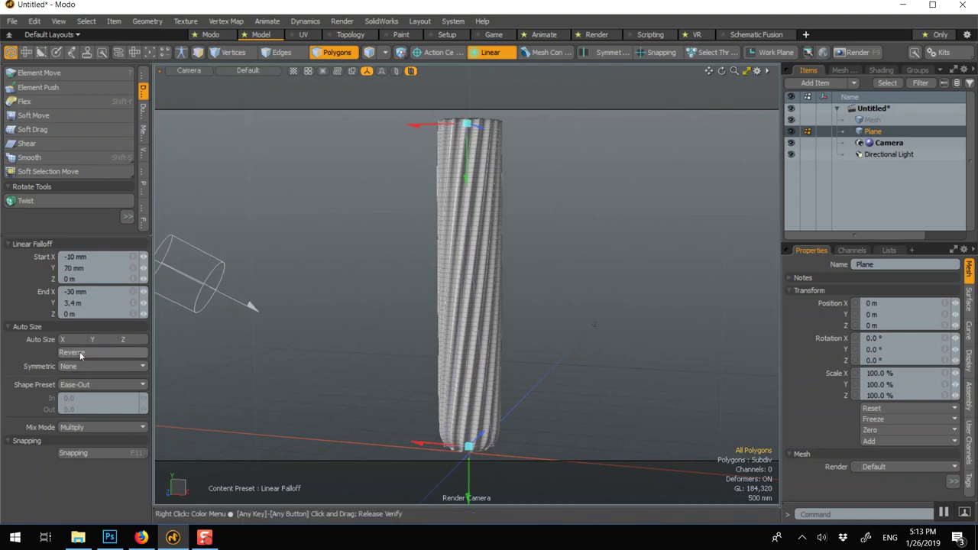
click(93, 388)
click(88, 369)
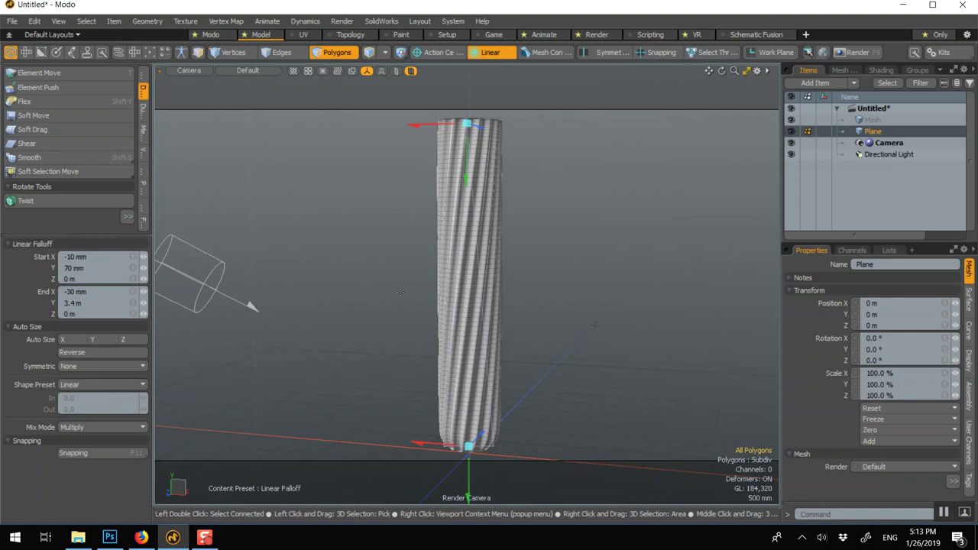
Step: Scale the column to 193.5% in X and Z under the falloff and lower its end
key(r)
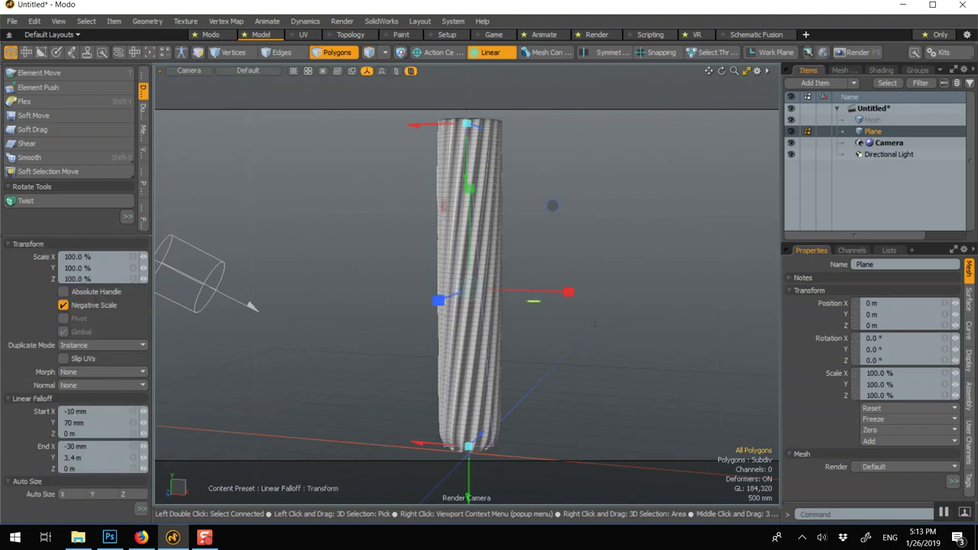
drag(534, 302, 533, 304)
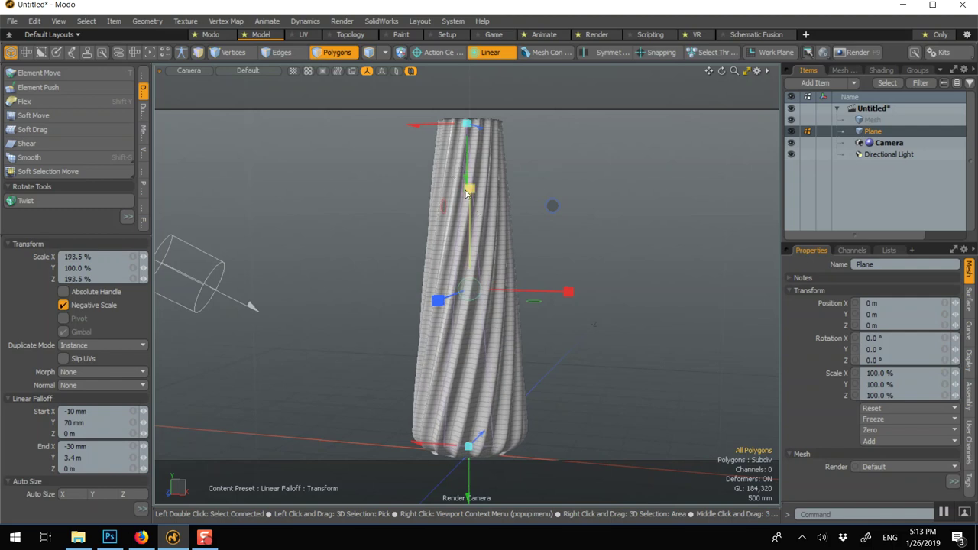
drag(467, 153, 462, 243)
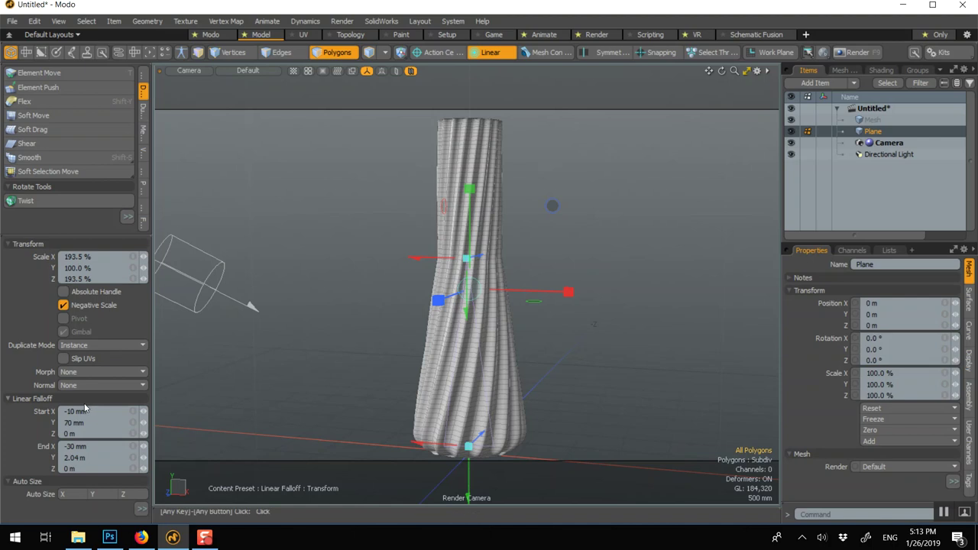
Step: Set the falloff shape preset to Ease-Out and drop the scale and falloff tools
click(42, 398)
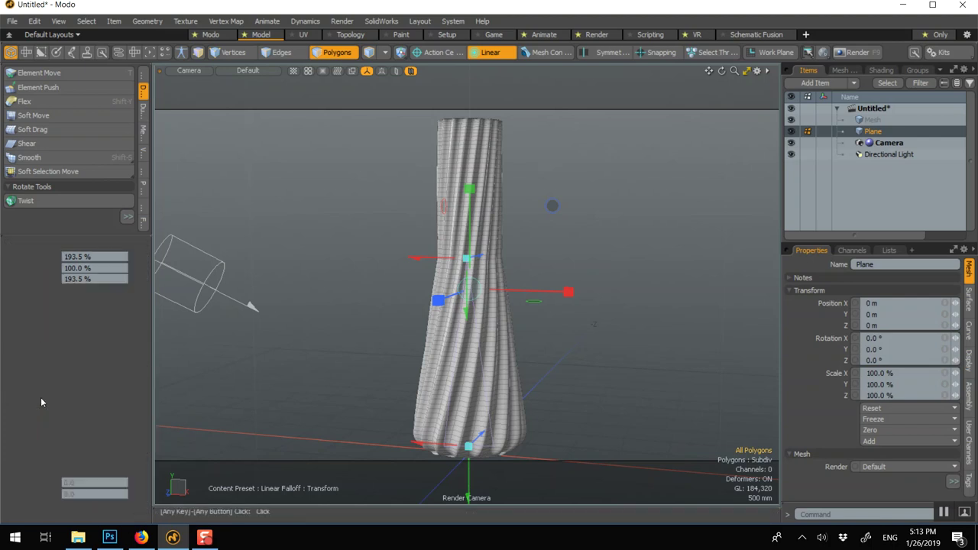
click(81, 469)
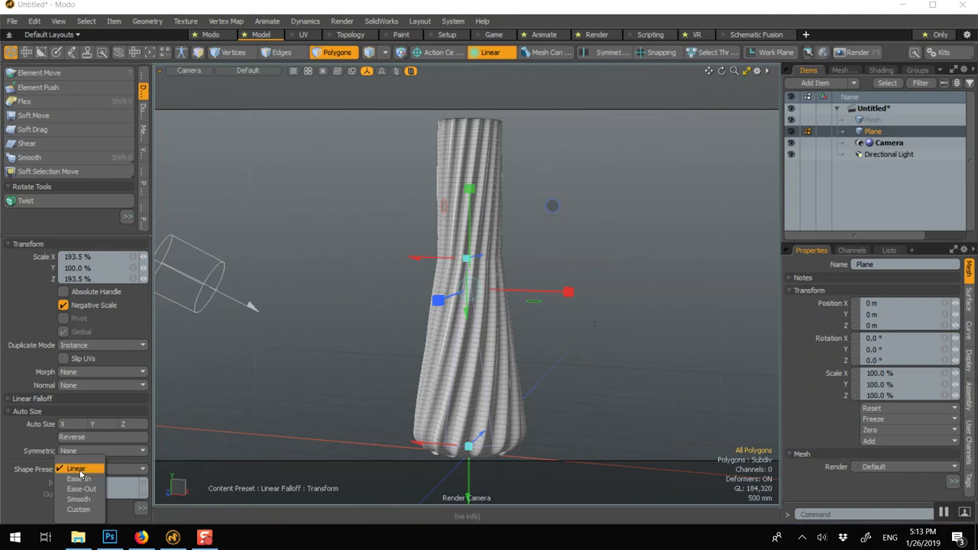
click(68, 482)
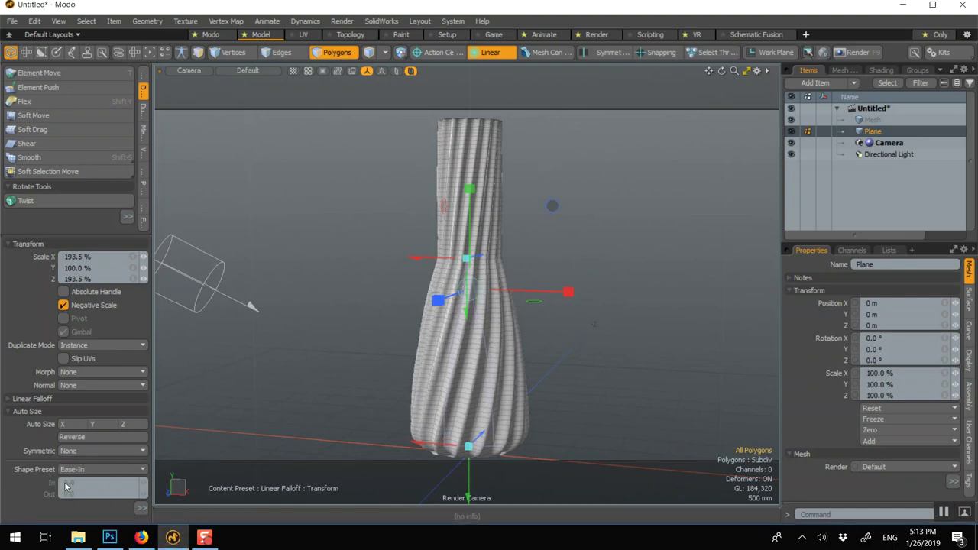
click(76, 470)
click(85, 484)
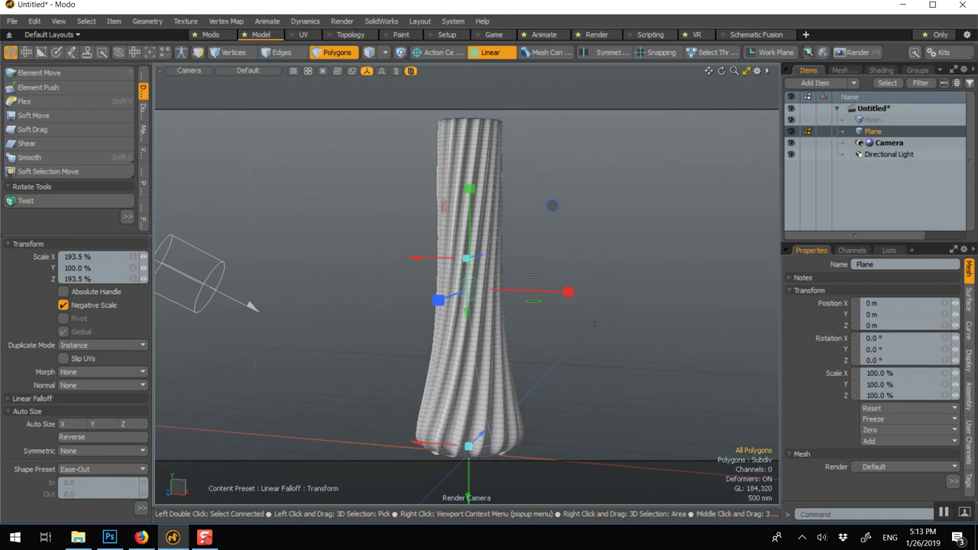
key(space)
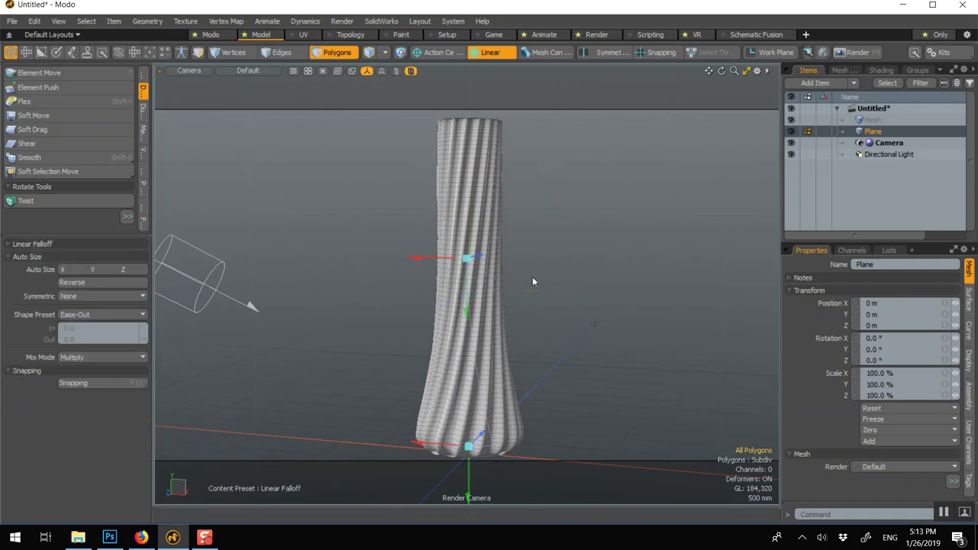
key(space)
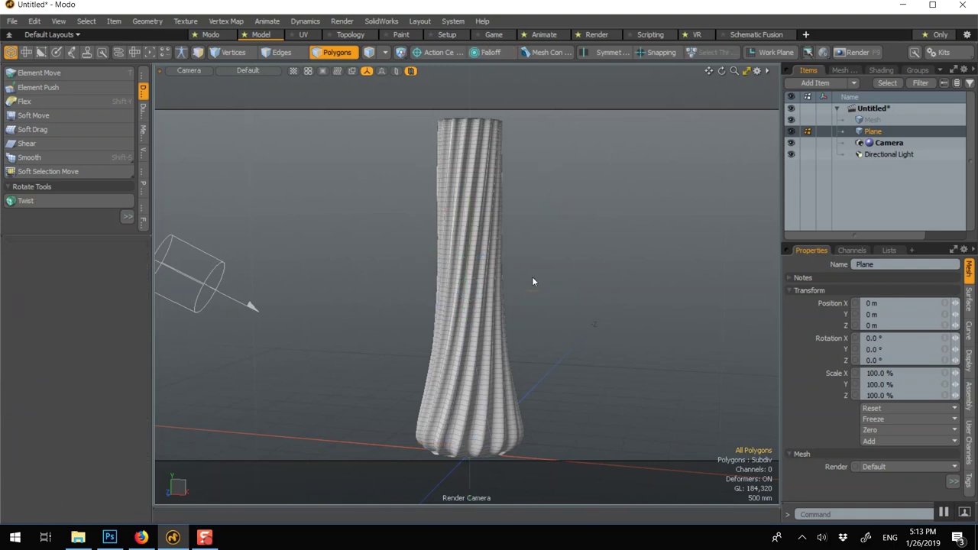
Step: Scale the vase's upper part to 218% in X and Z through a base-to-top linear falloff
click(489, 52)
click(469, 79)
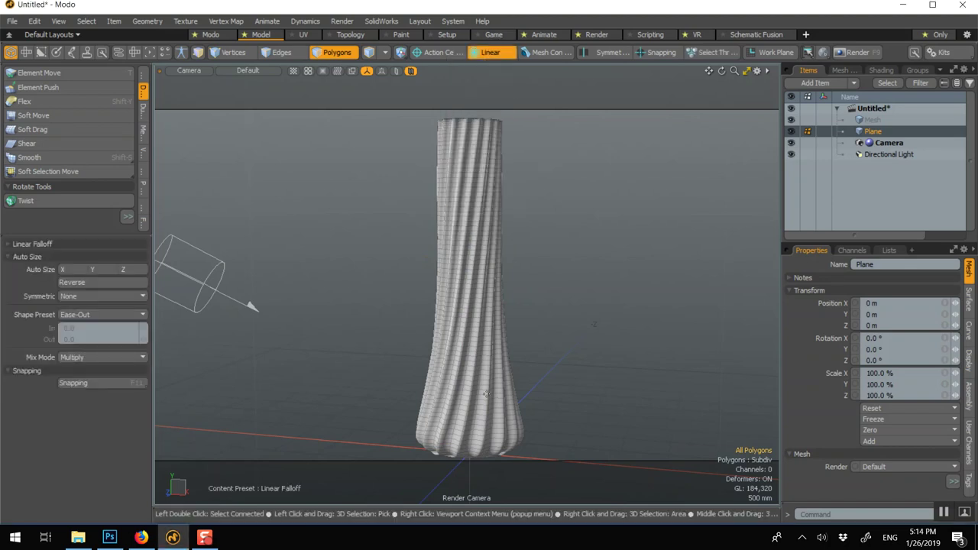
drag(469, 428, 465, 114)
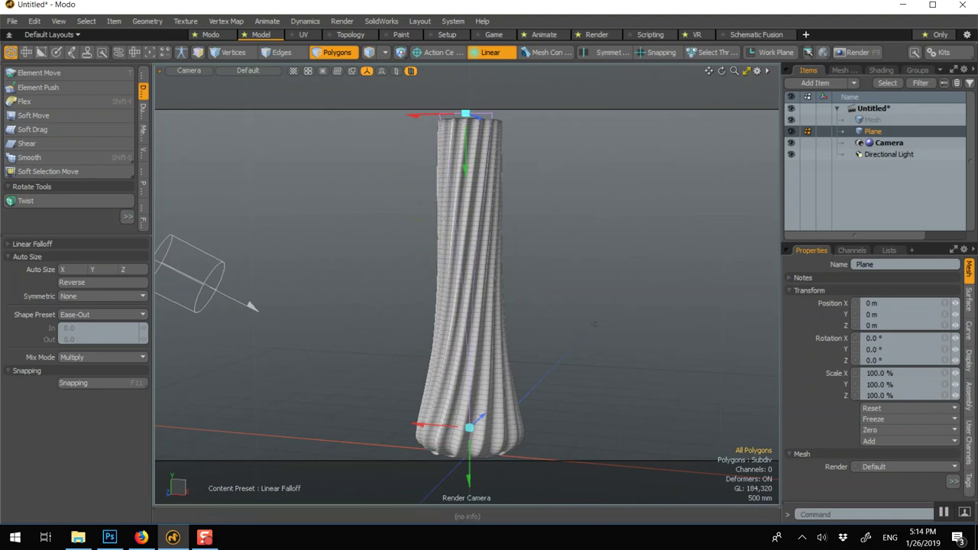
key(r)
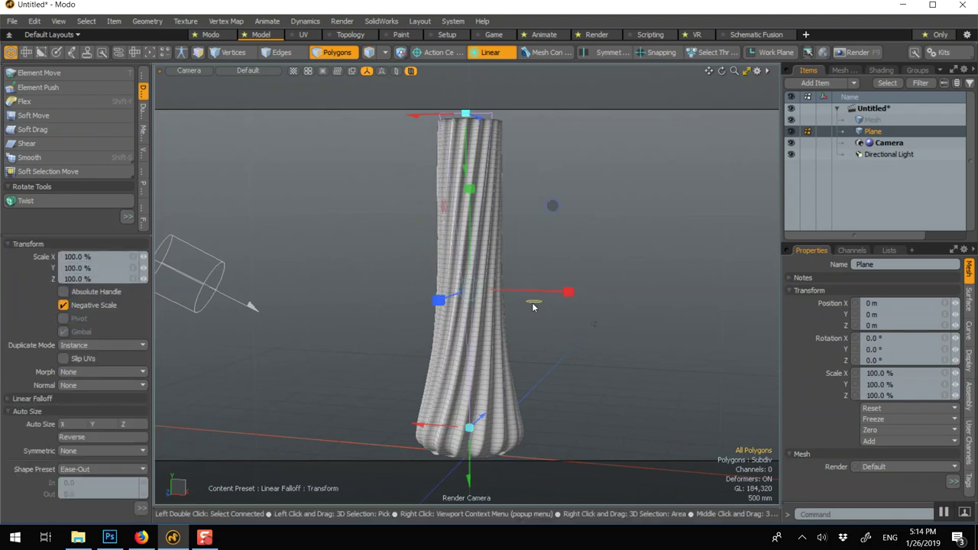
drag(534, 305, 608, 305)
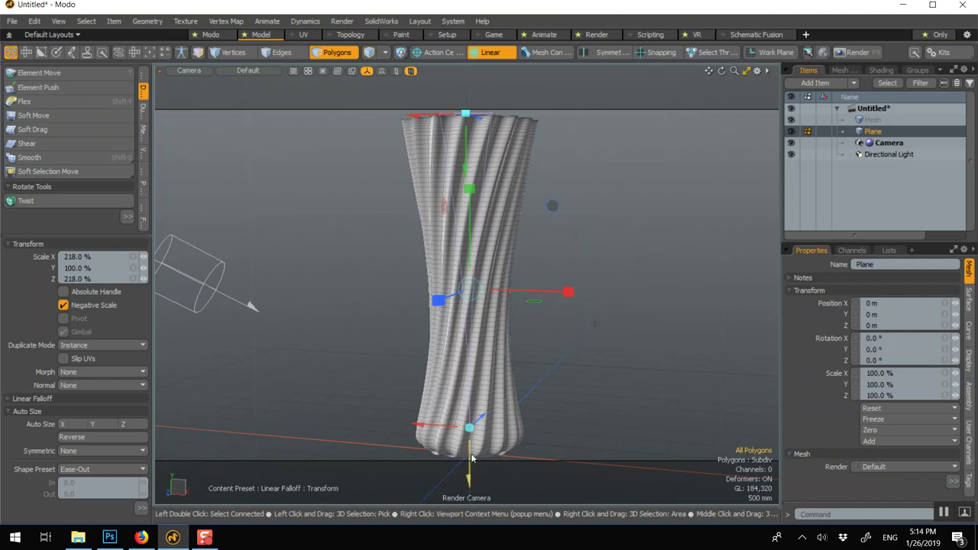
drag(469, 428, 470, 273)
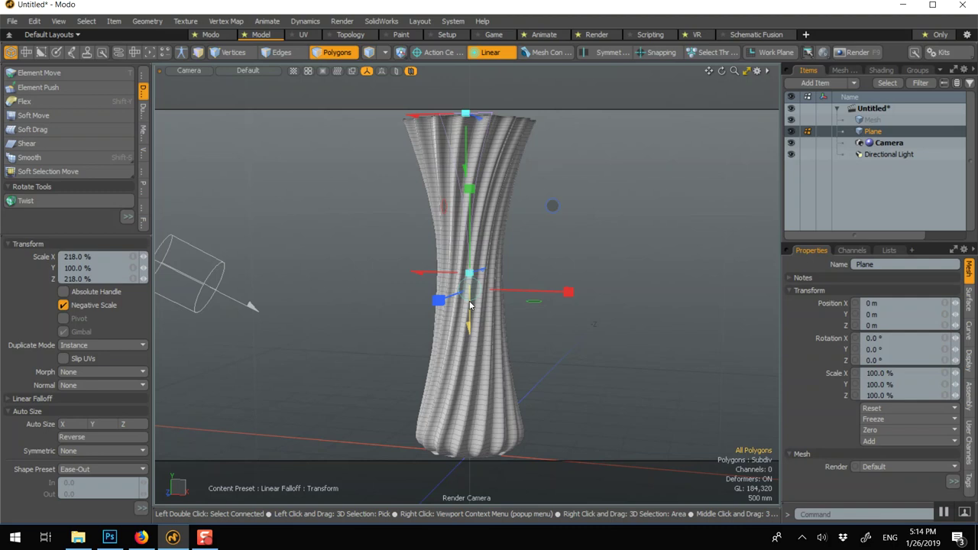
key(space)
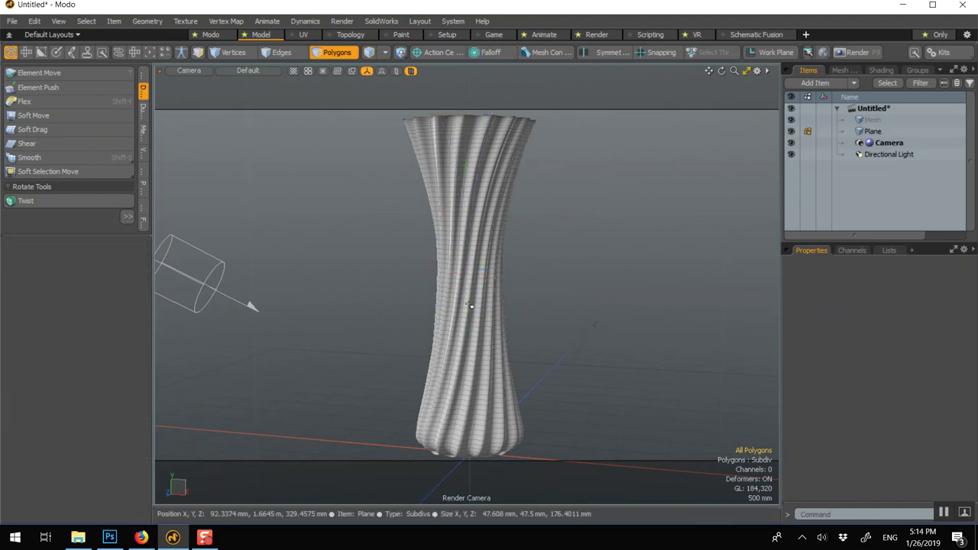
Step: Add a plane under the vase and scale it to 436.5% as the floor
alt+drag(470, 306, 563, 302)
right_click(564, 301)
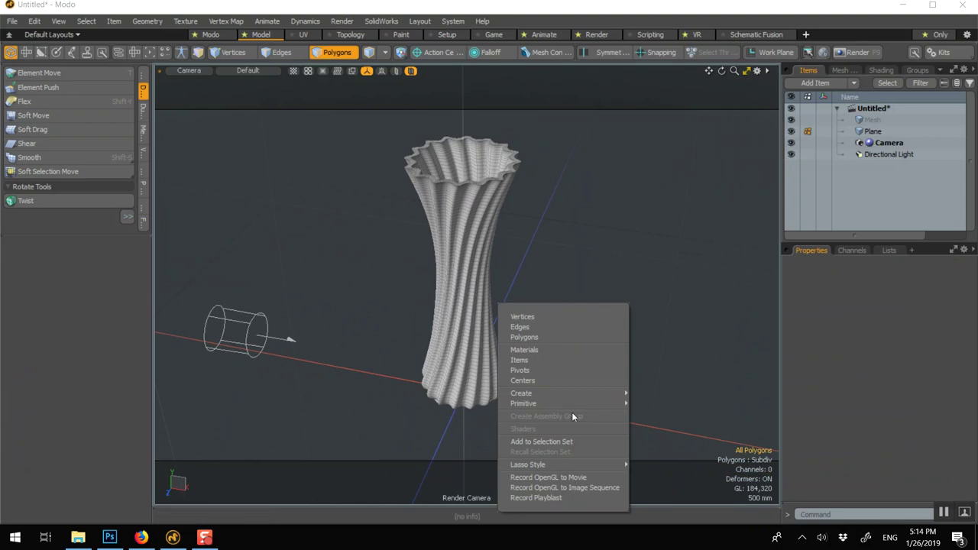
mouse_move(575, 404)
click(664, 471)
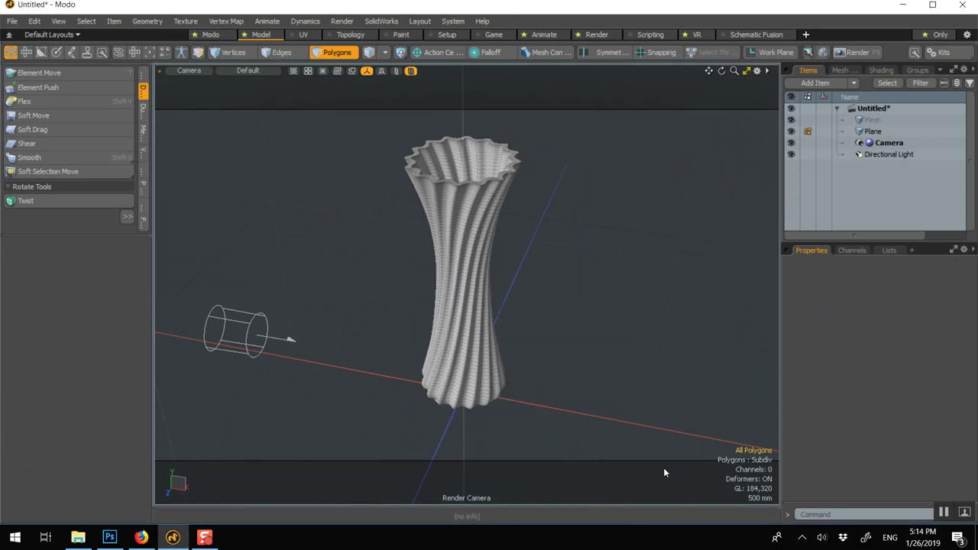
key(y)
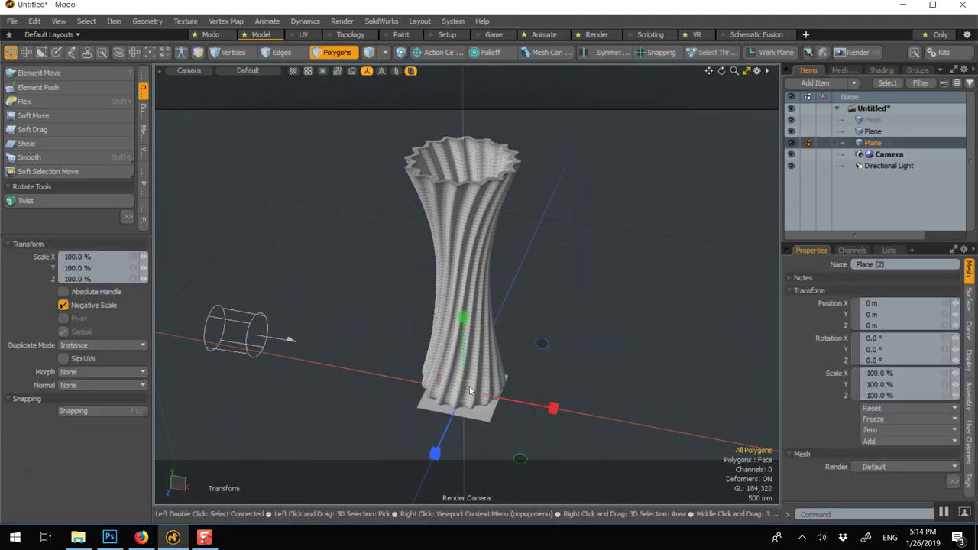
drag(470, 391, 468, 395)
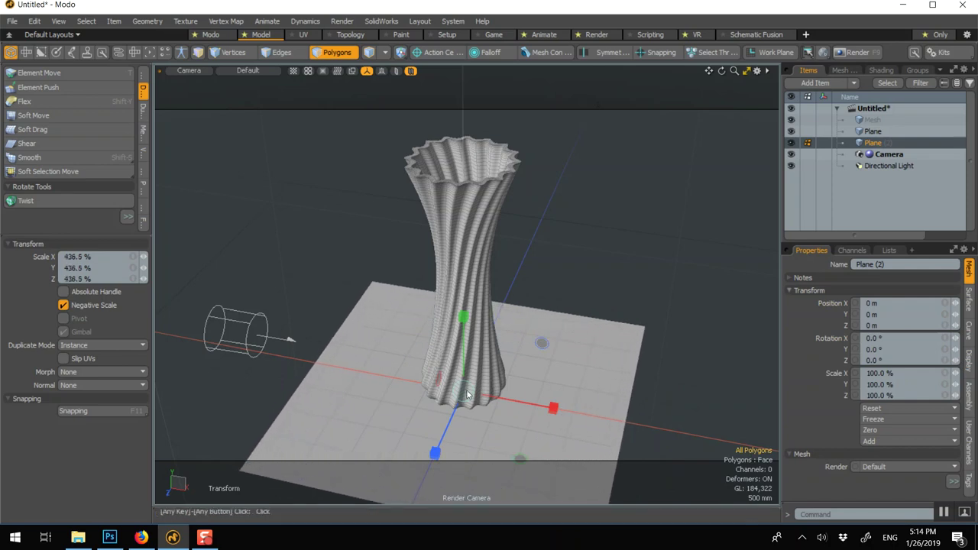
key(q)
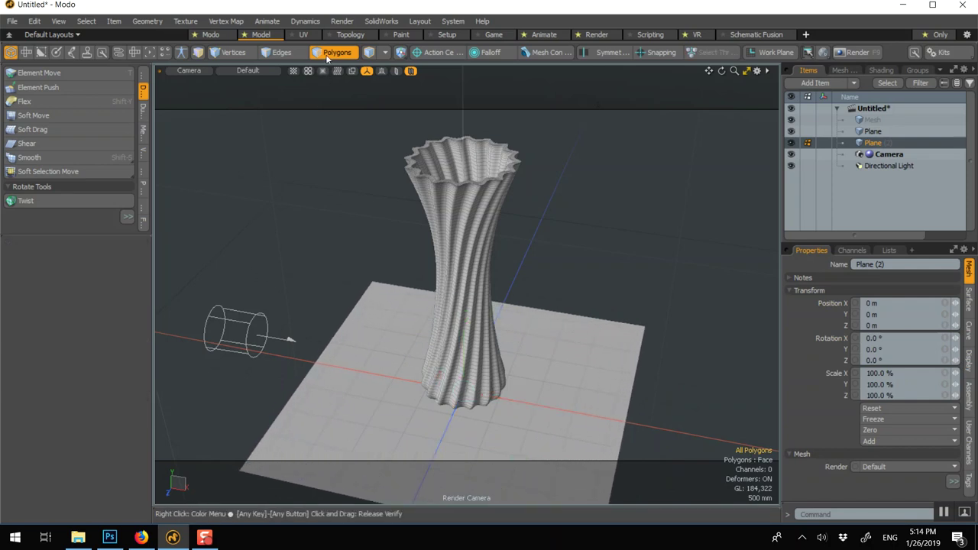
key(5)
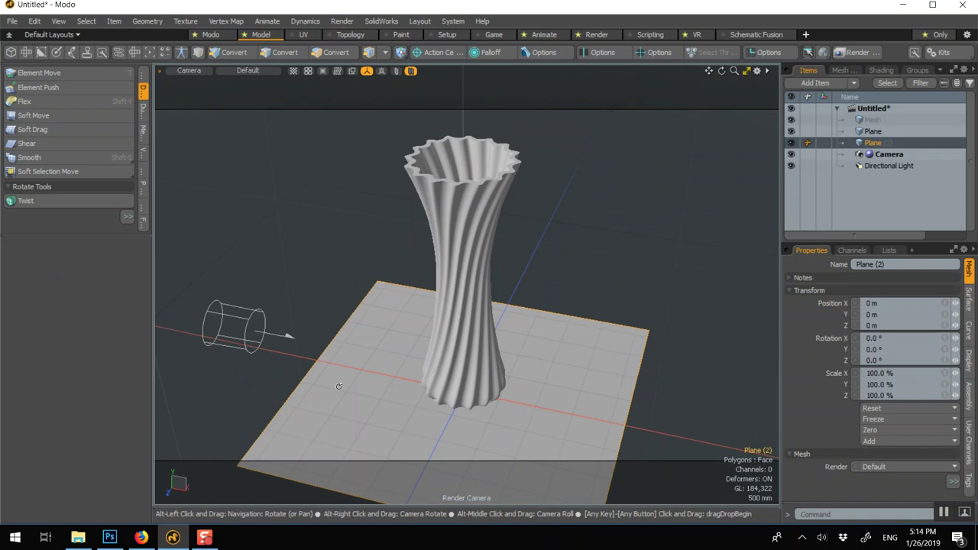
alt+drag(351, 376, 356, 348)
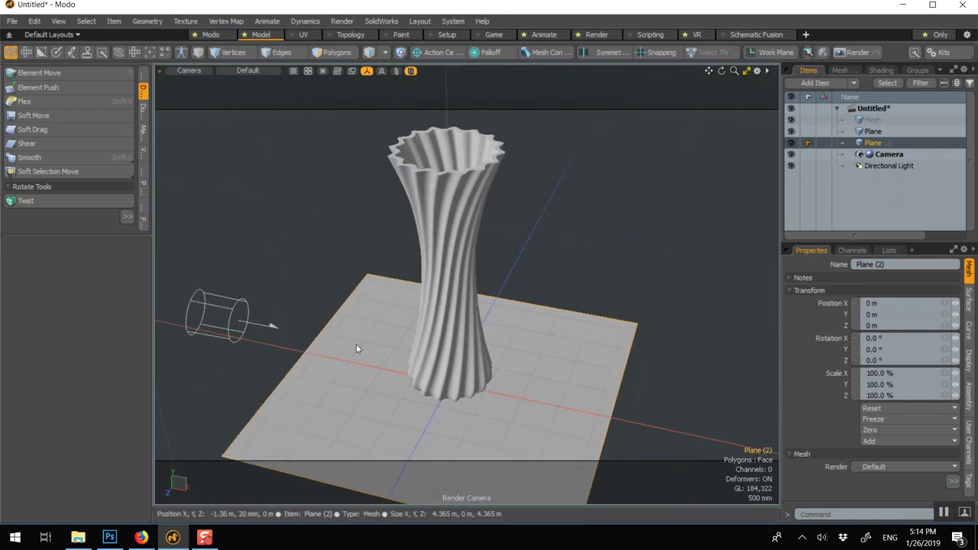
click(412, 172)
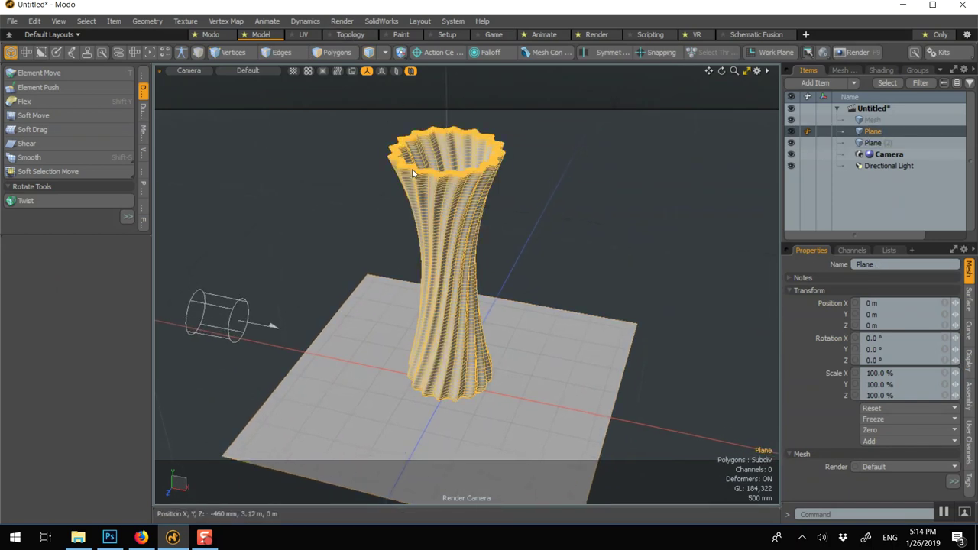
Step: Tag the vase with a Glass material, then start a new material for the floor plane
text(m)
text(G)
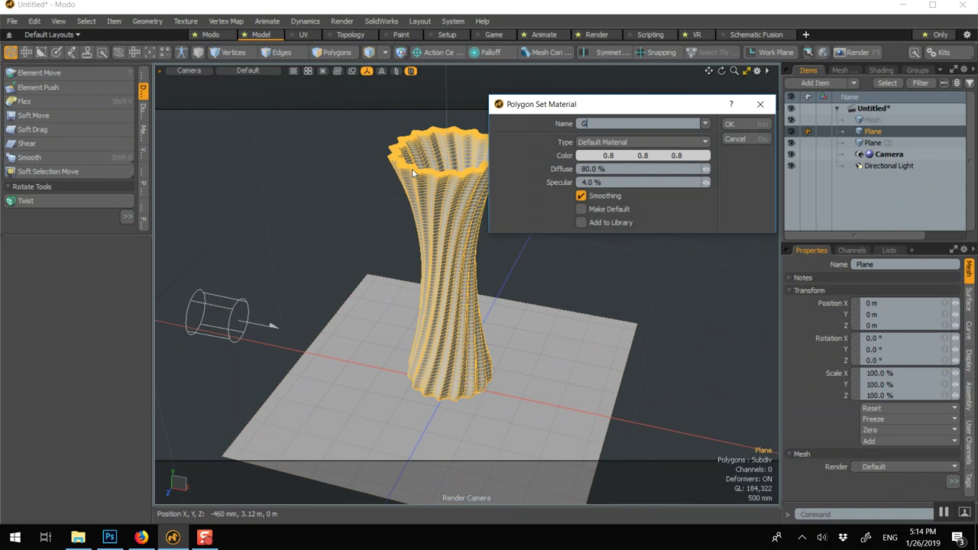
text(lass)
key(Return)
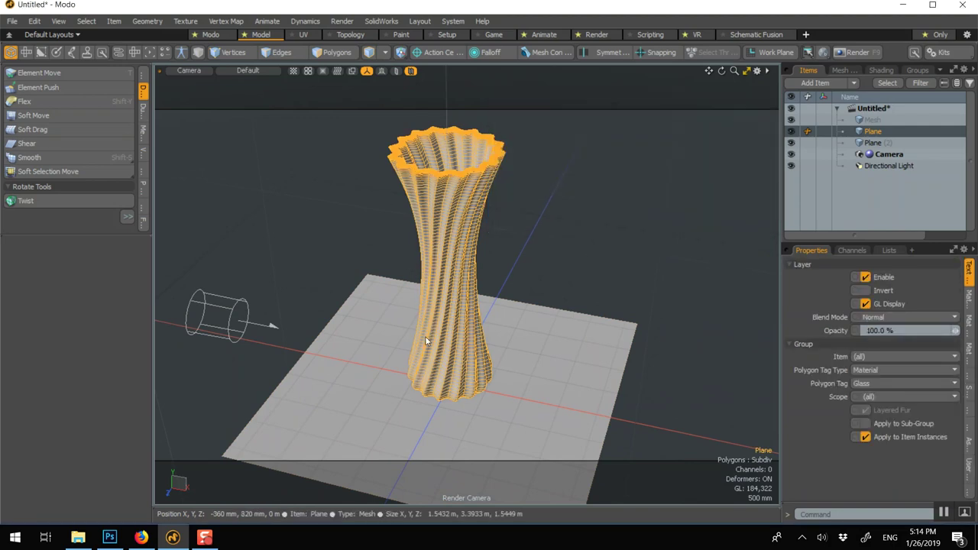
click(511, 351)
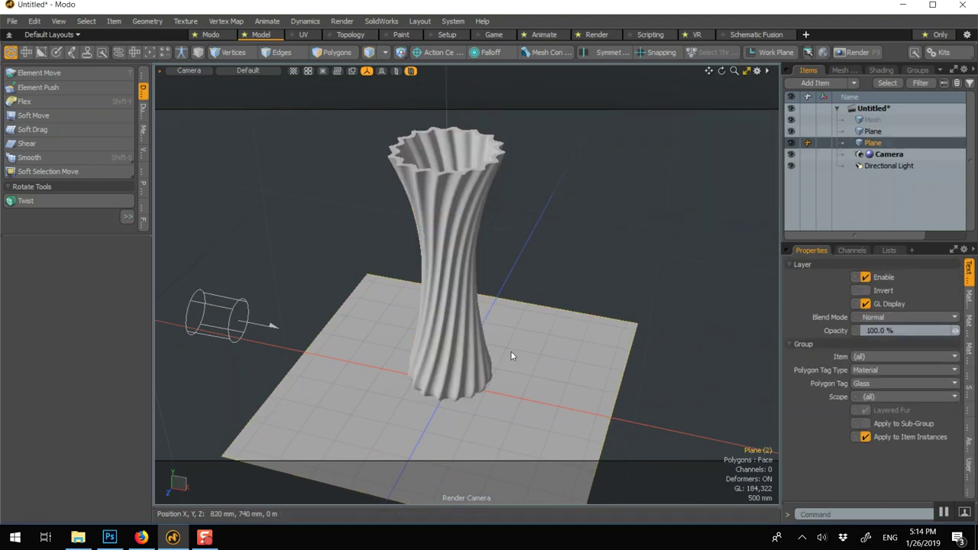
key(m)
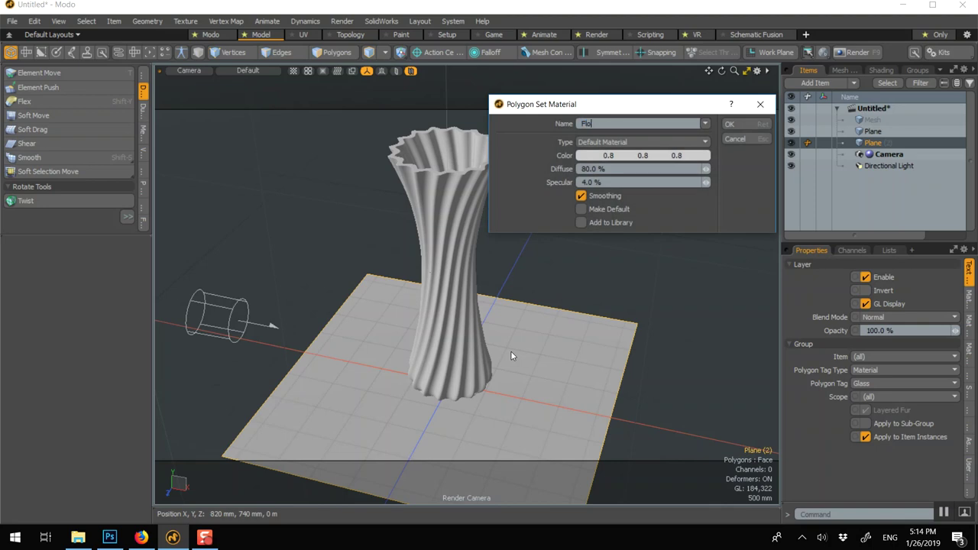
Step: Name the floor material Floor and add the Kitchen 01 indoor environment preset to the scene
text(Floor)
key(Return)
key(F6)
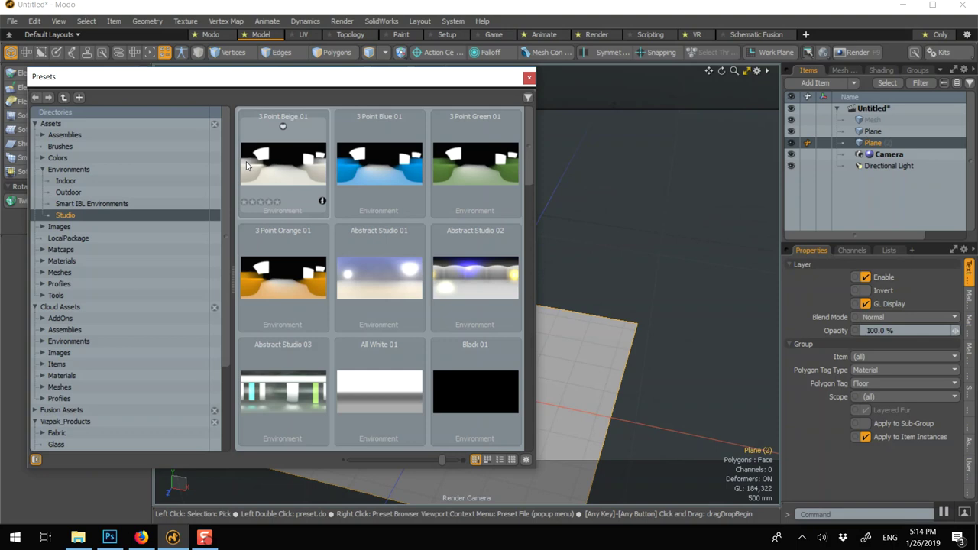
click(89, 180)
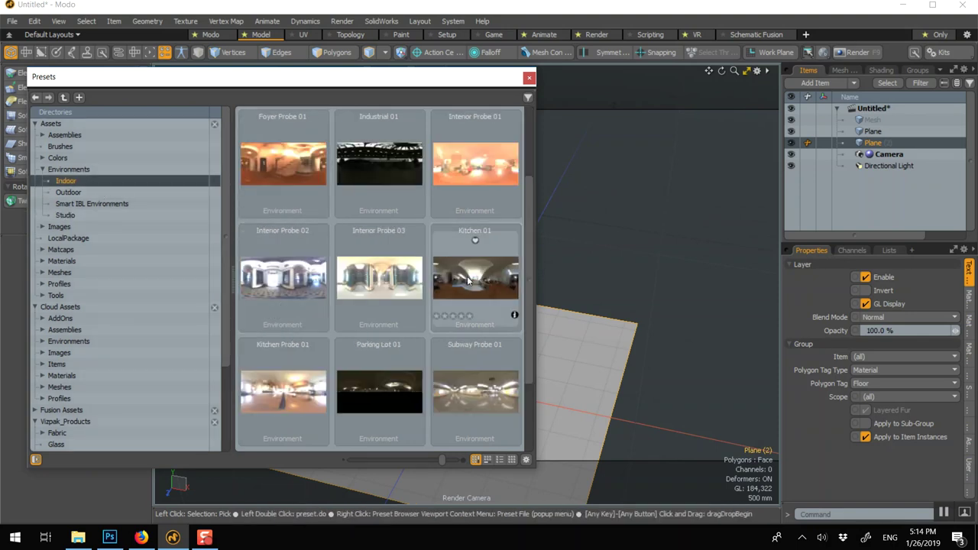
double_click(469, 280)
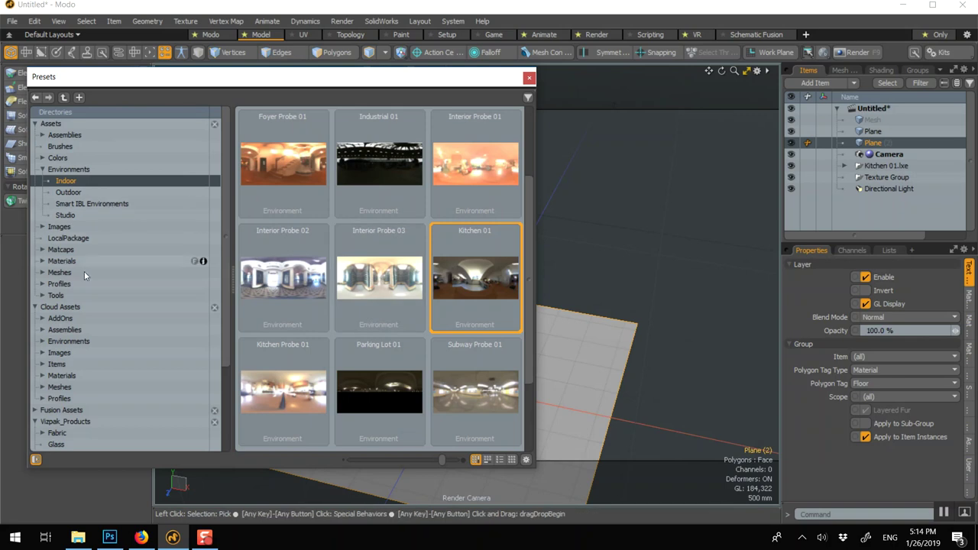
Step: Apply the glass clear material preset to the vase
click(41, 261)
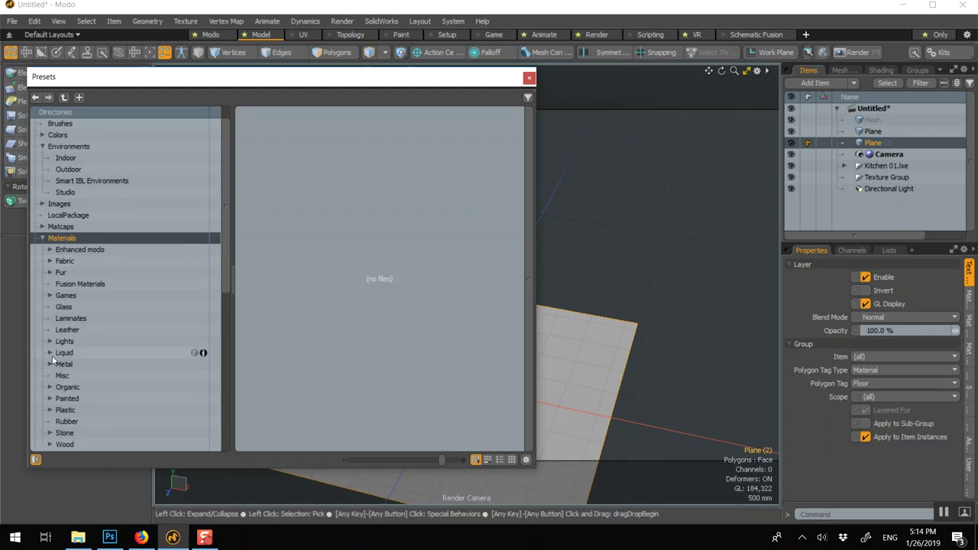
click(49, 308)
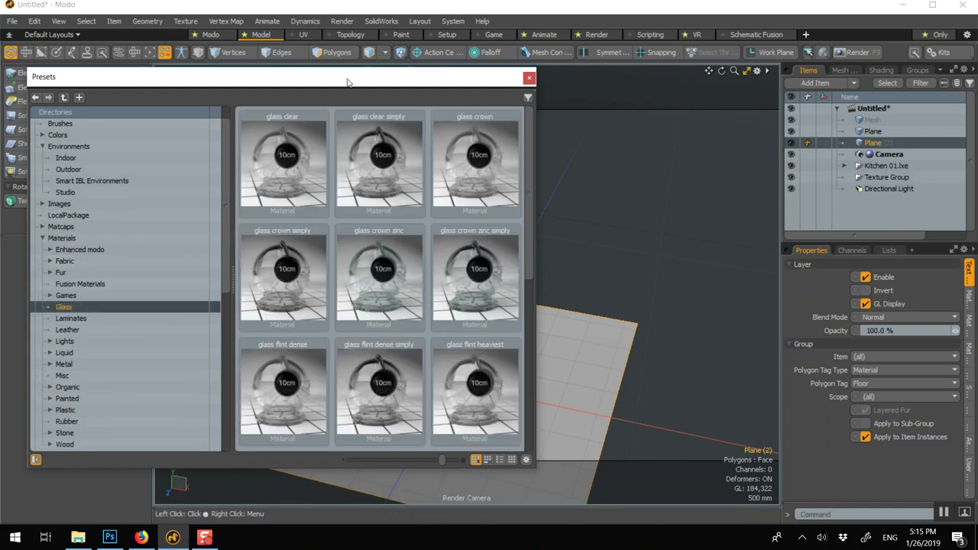
drag(348, 82, 141, 91)
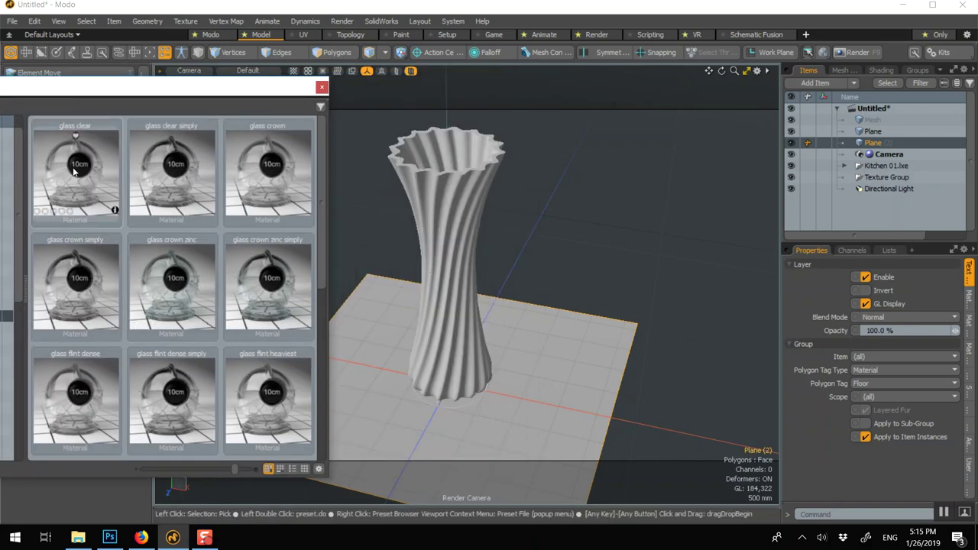
drag(77, 170, 432, 177)
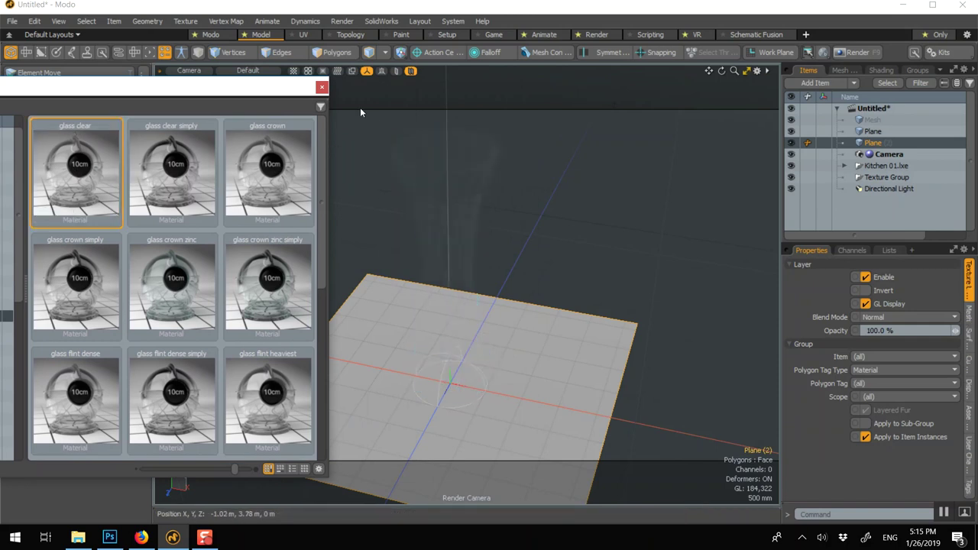
click(321, 87)
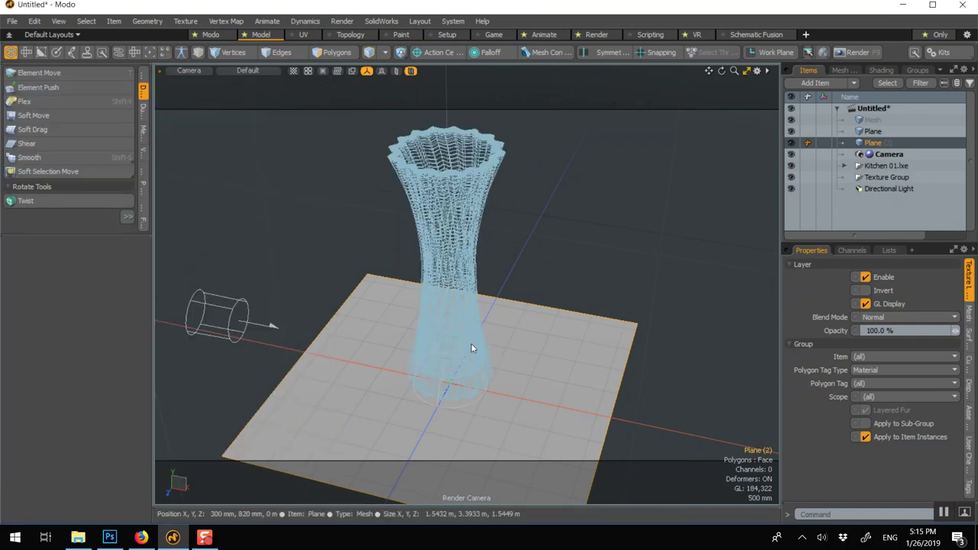
Step: Start a preview render beside the viewport and delete the Directional Light
key(F8)
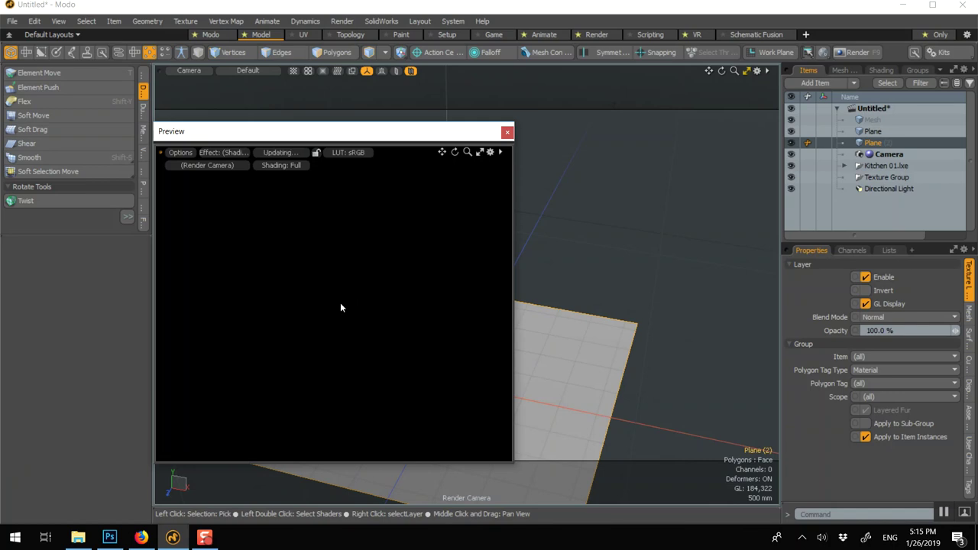
drag(292, 134, 185, 107)
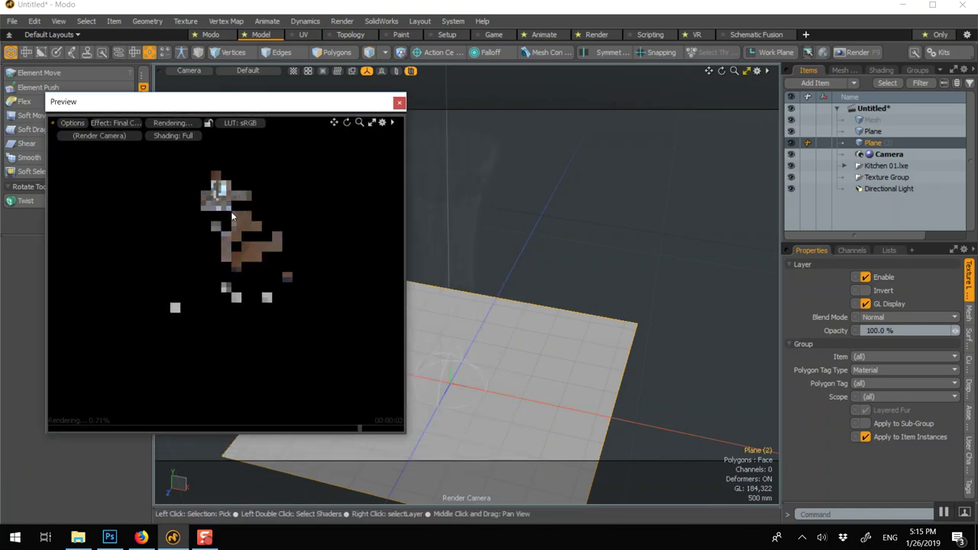
click(880, 189)
key(Delete)
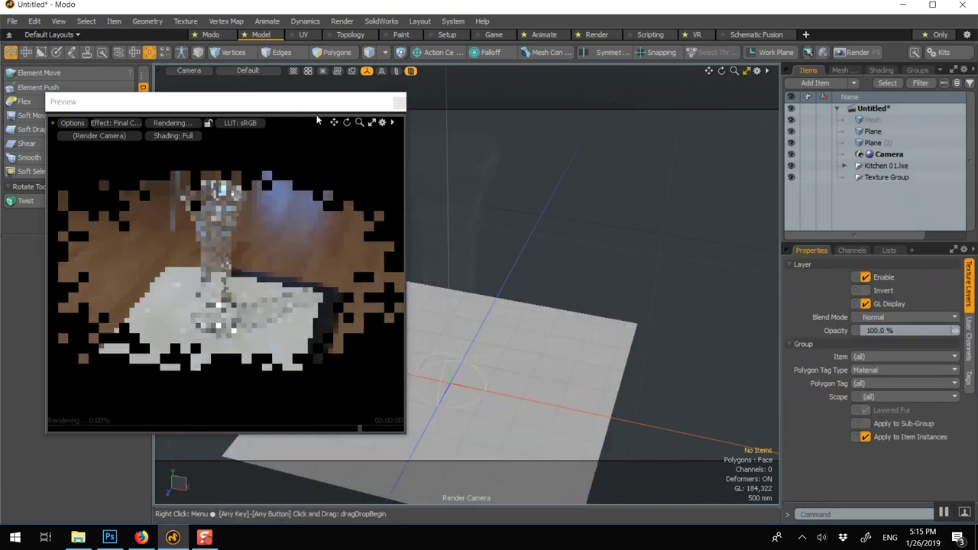
drag(264, 102, 253, 183)
drag(250, 226, 203, 272)
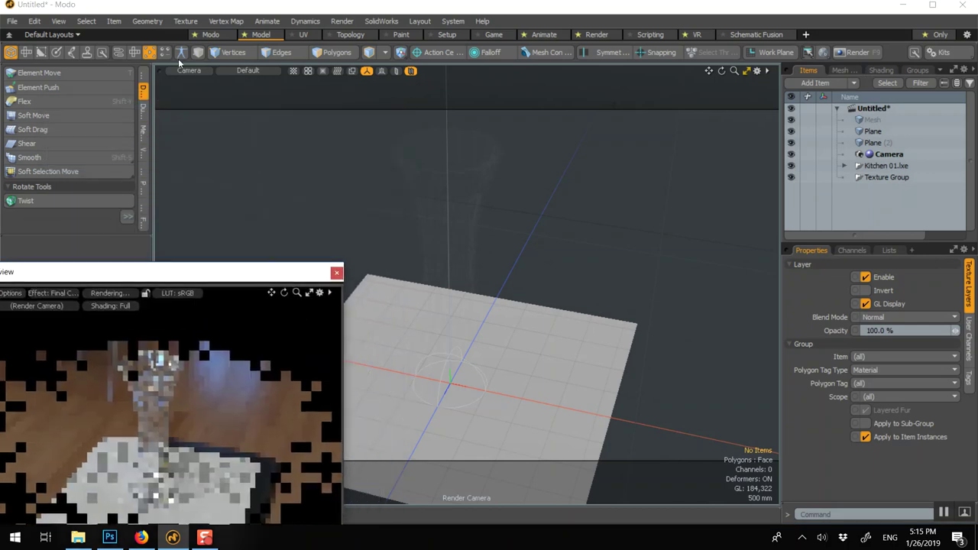
Step: Add an area light, raise it 5.1 m above the vase and tilt it −107° in X
click(114, 22)
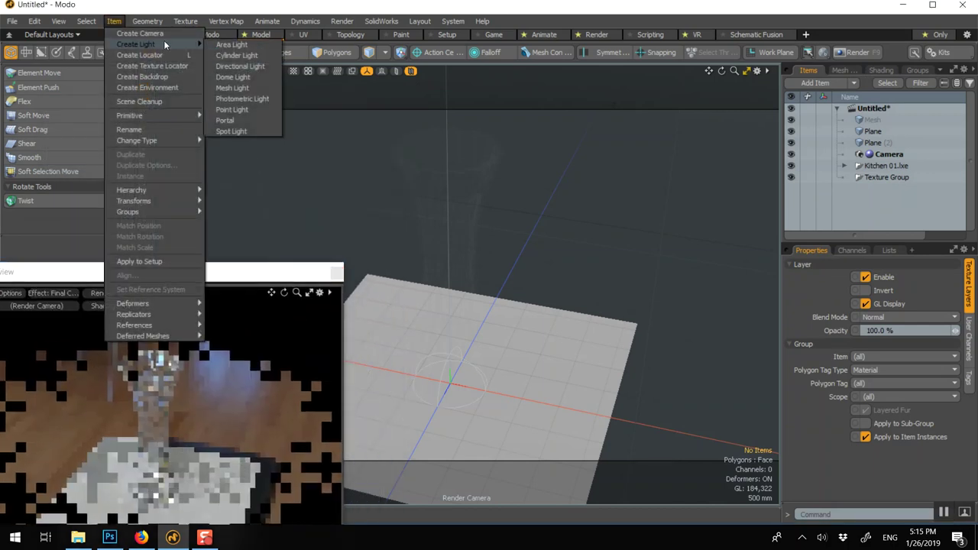
click(644, 311)
scroll(579, 292, down, 5)
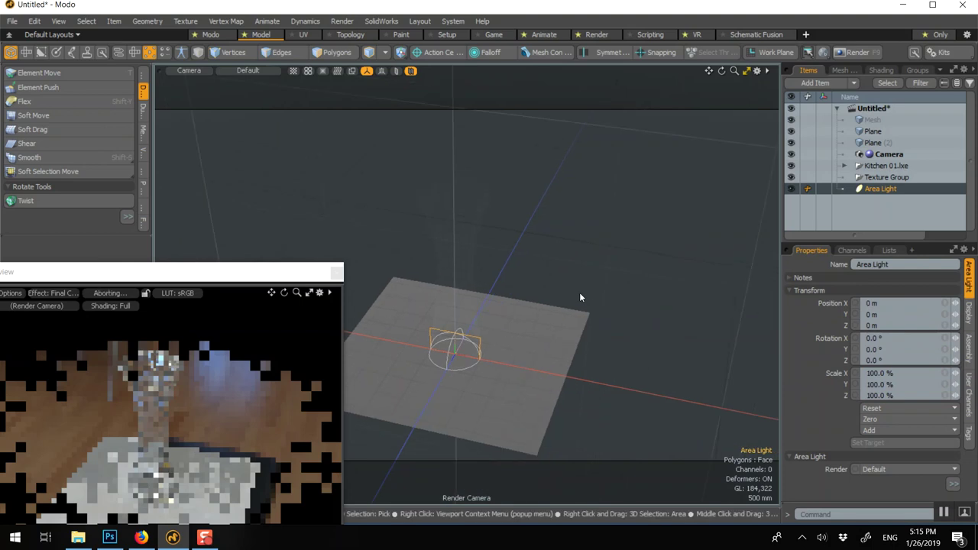
key(w)
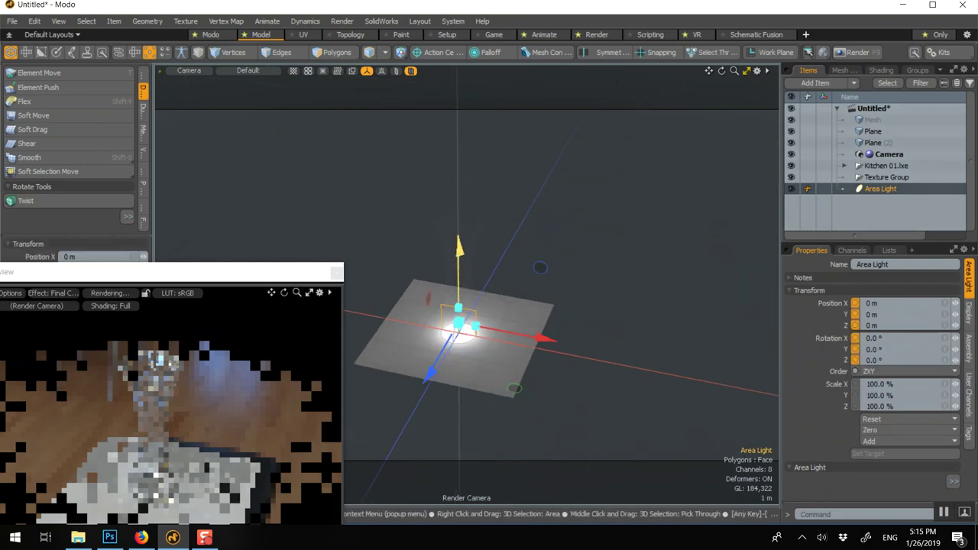
drag(458, 253, 456, 89)
key(e)
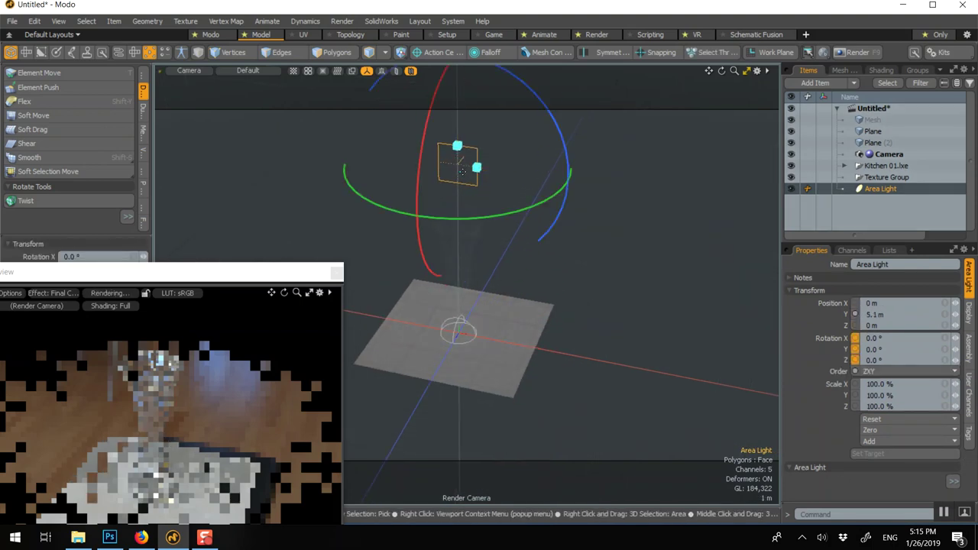
drag(419, 204, 504, 171)
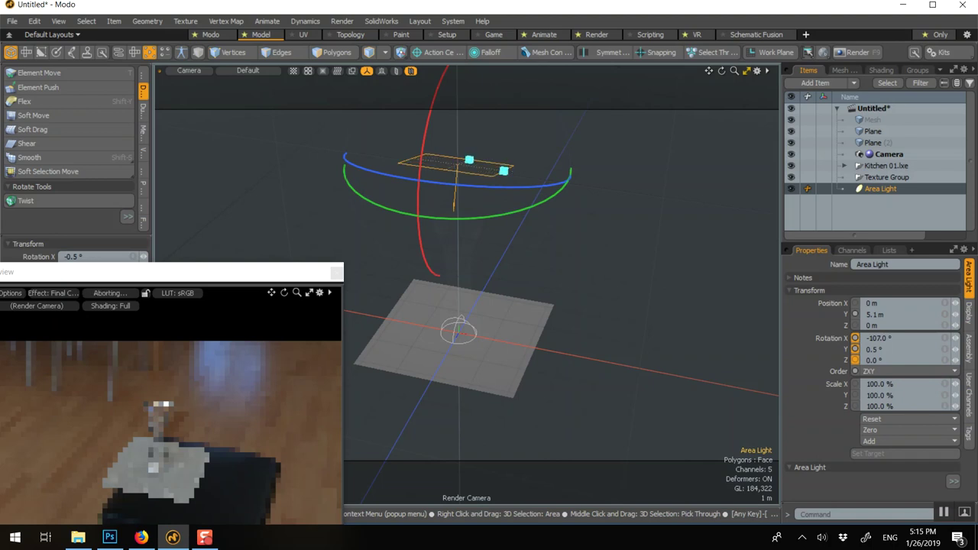
alt+drag(503, 171, 493, 344)
Step: Set the area light's radiance to 2.0 W/srm2 and show the Shader Tree
scroll(491, 348, up, 2)
scroll(490, 349, up, 3)
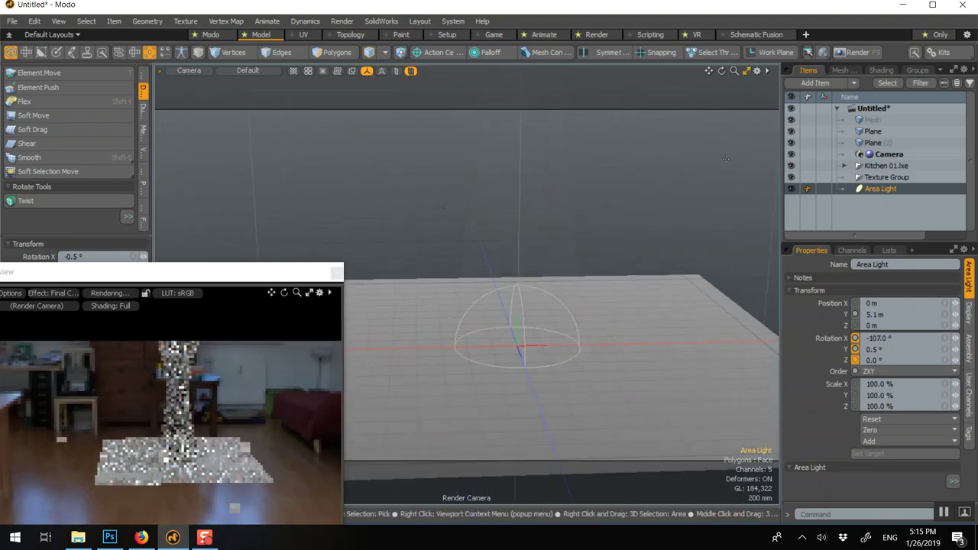
click(863, 291)
click(887, 343)
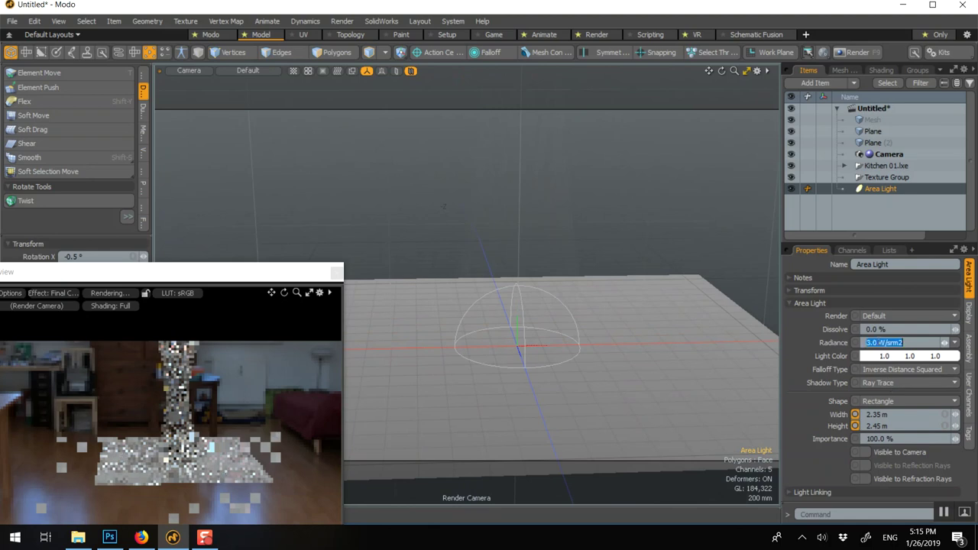
text(2)
key(Return)
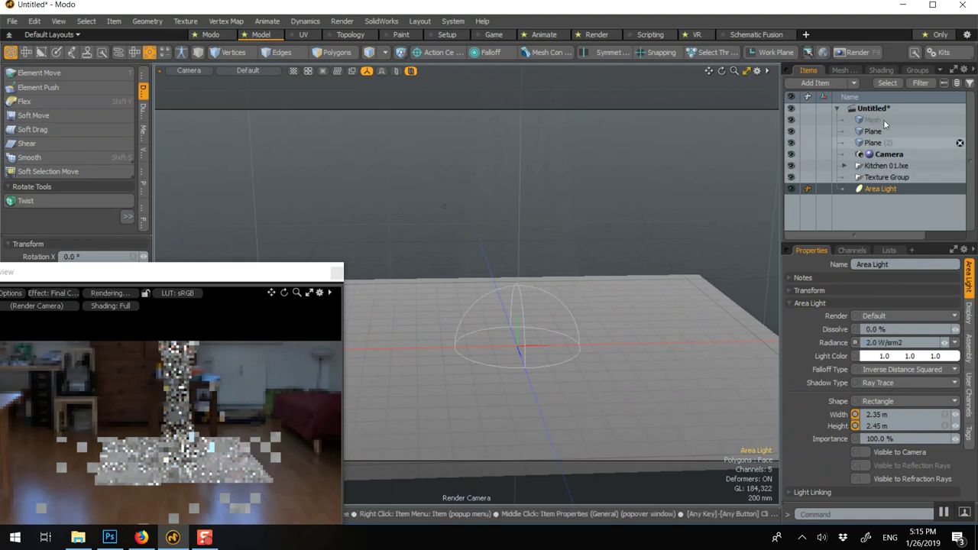
click(874, 71)
Step: Set the Environment intensity to 0.8 W/srm2 and make it invisible to the camera
scroll(839, 216, down, 2)
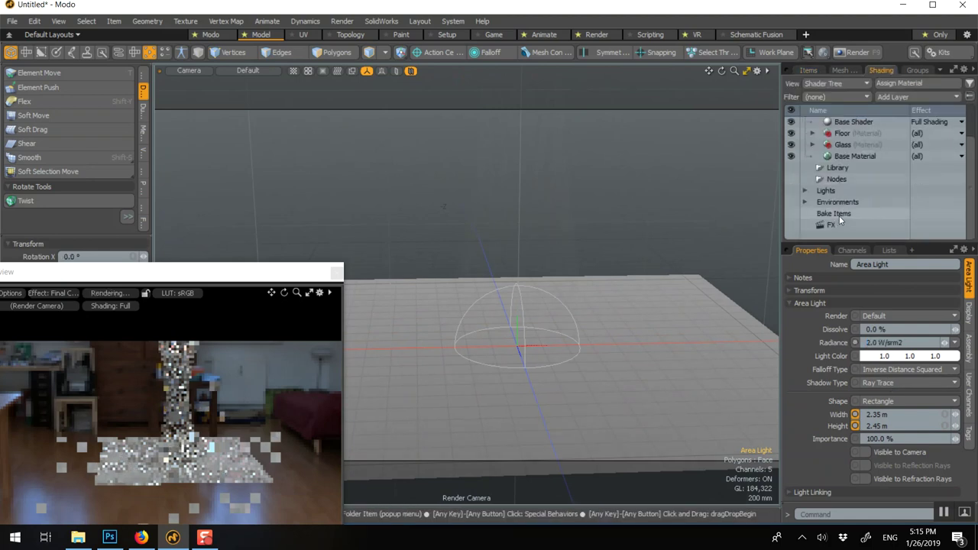
click(805, 202)
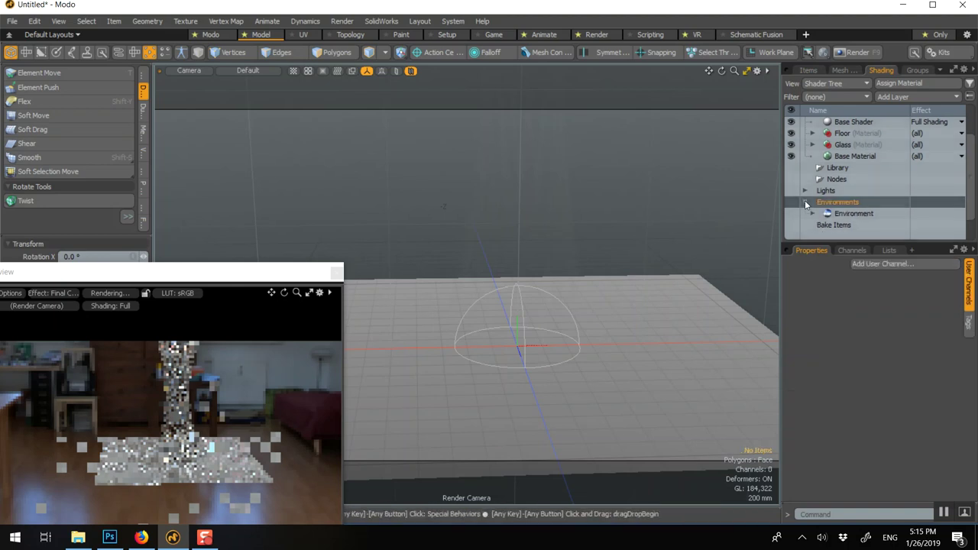
click(832, 214)
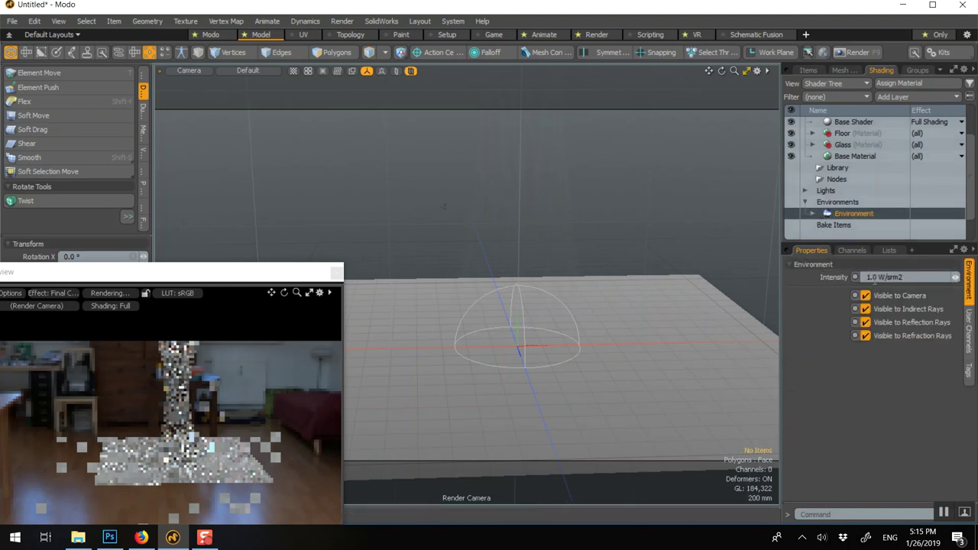
click(875, 277)
text(0.)
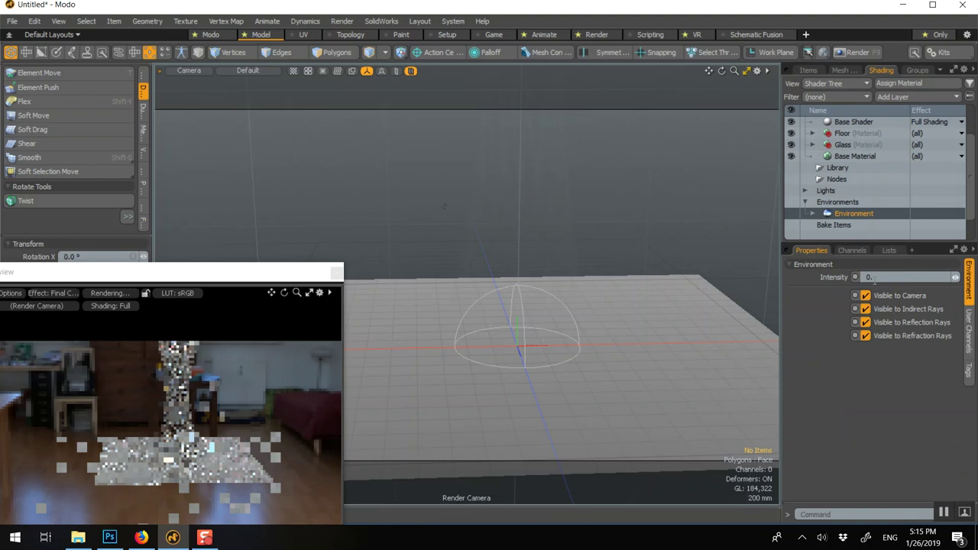
text(8)
key(Return)
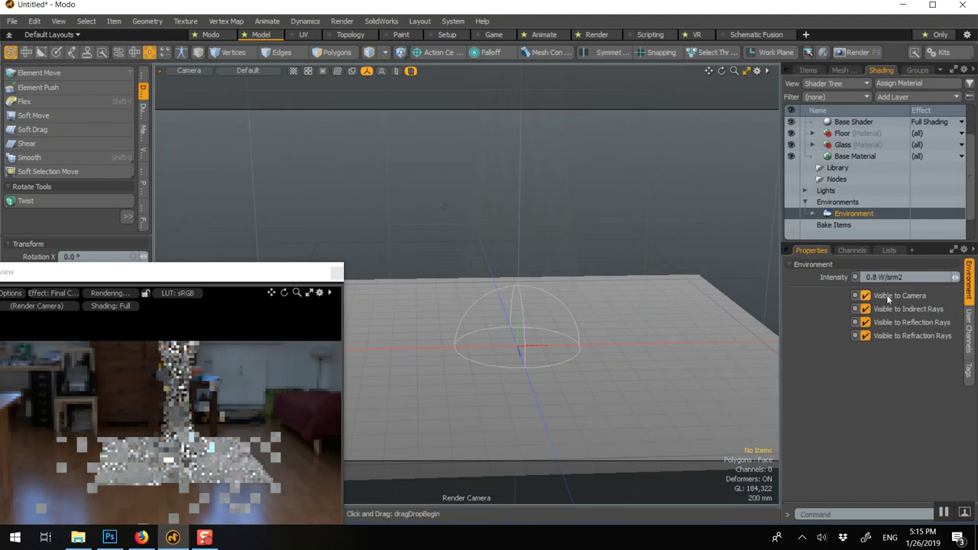
click(888, 299)
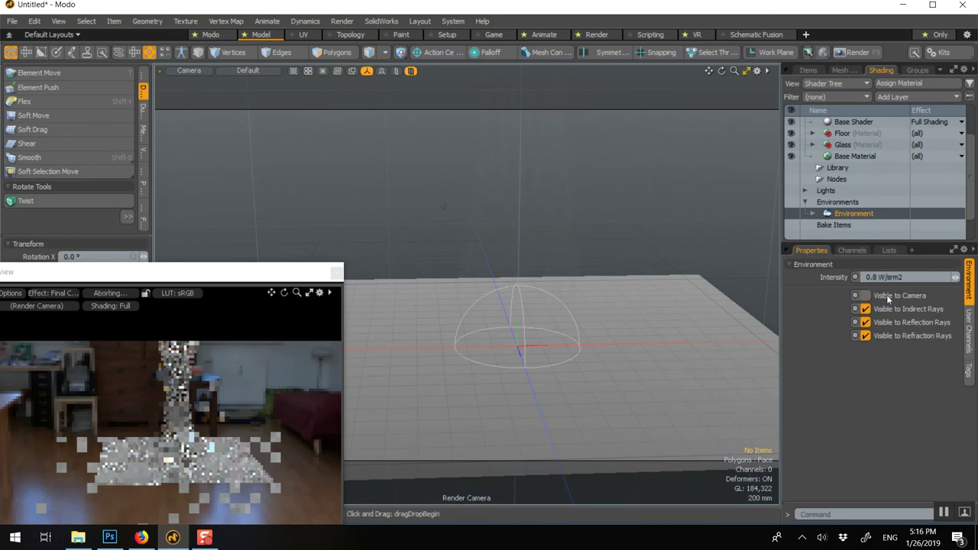
Step: Rotate the kitchen environment image 30° around Y in its Texture Locator transform
click(813, 213)
scroll(841, 199, down, 1)
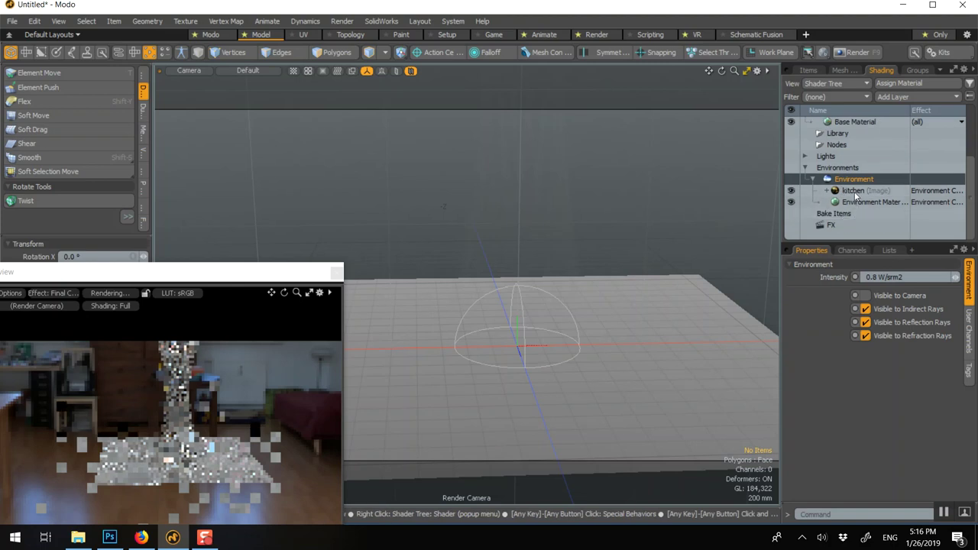
click(856, 193)
scroll(874, 317, down, 5)
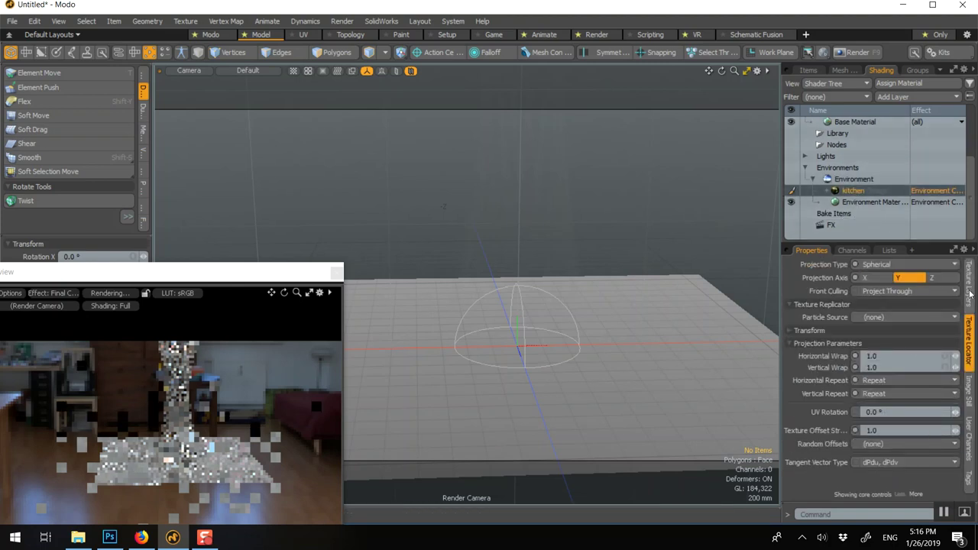
click(812, 330)
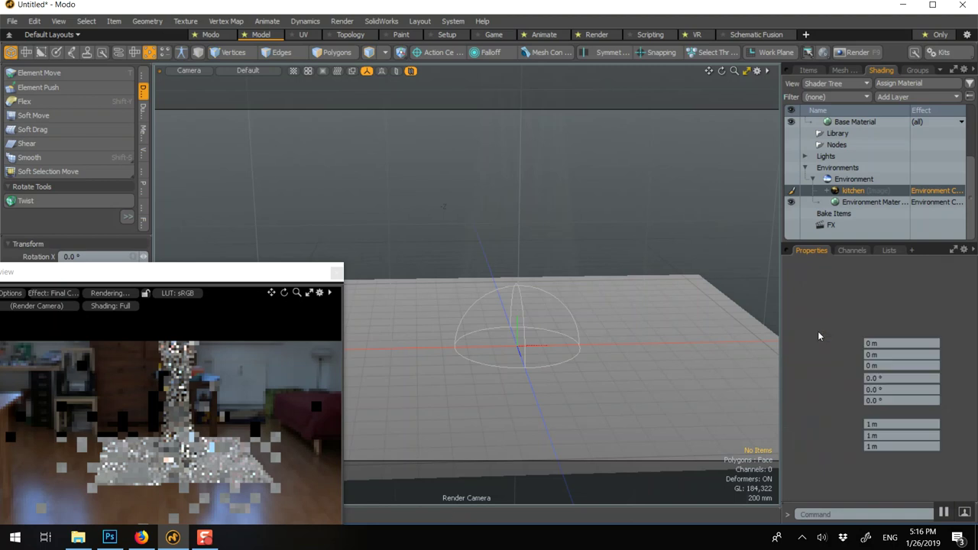
click(893, 390)
text(3)
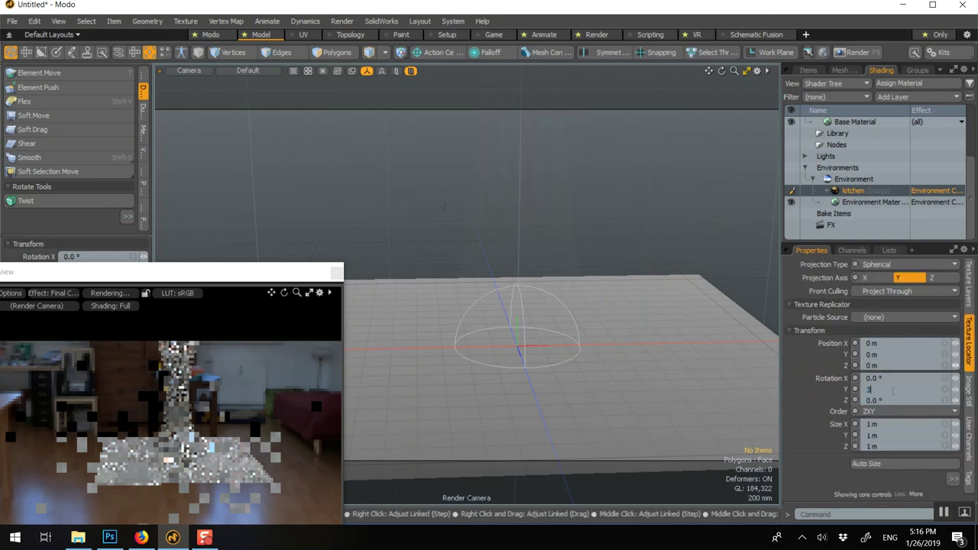
text(0)
key(Return)
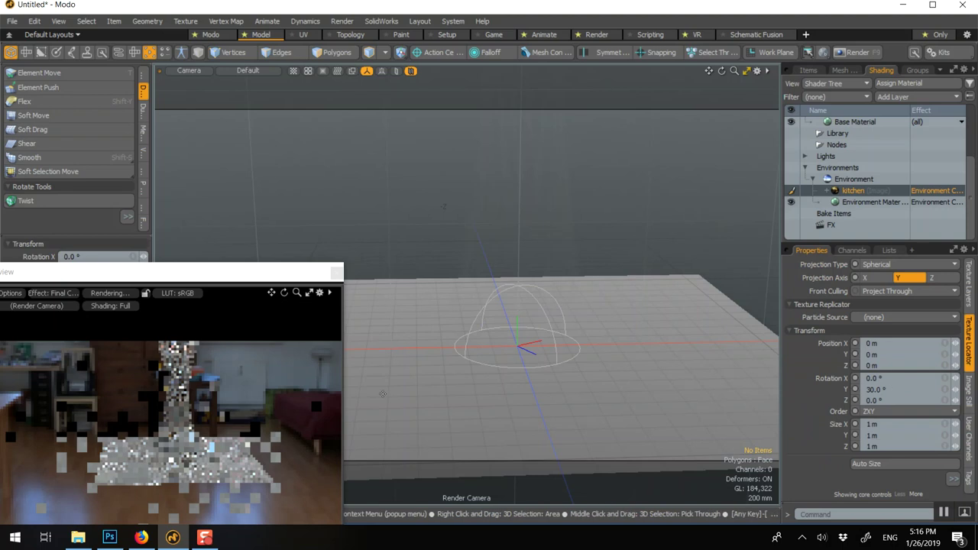
drag(215, 263, 357, 192)
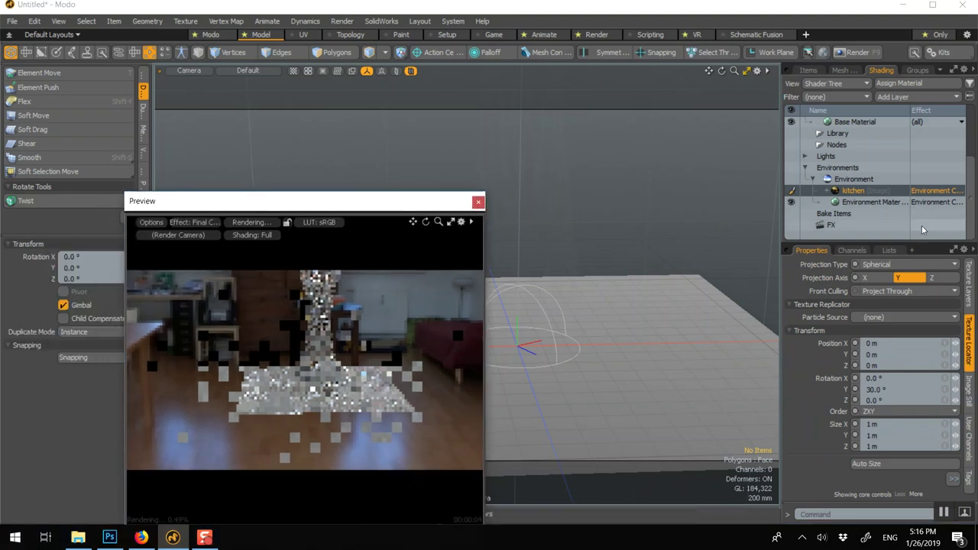
Step: Render the preview from the scene Camera, pan the view, then close the preview window
click(851, 180)
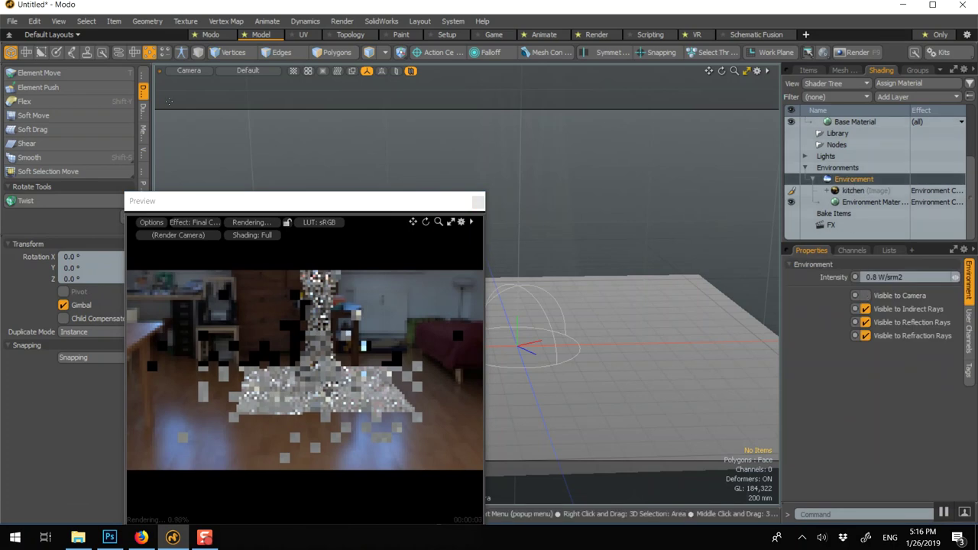
click(159, 237)
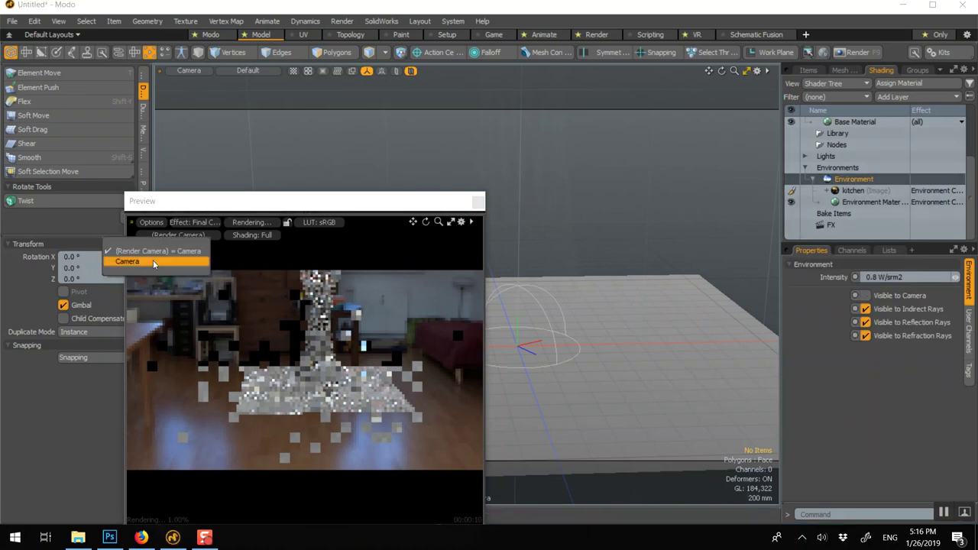
click(152, 262)
drag(253, 207, 216, 142)
key(space)
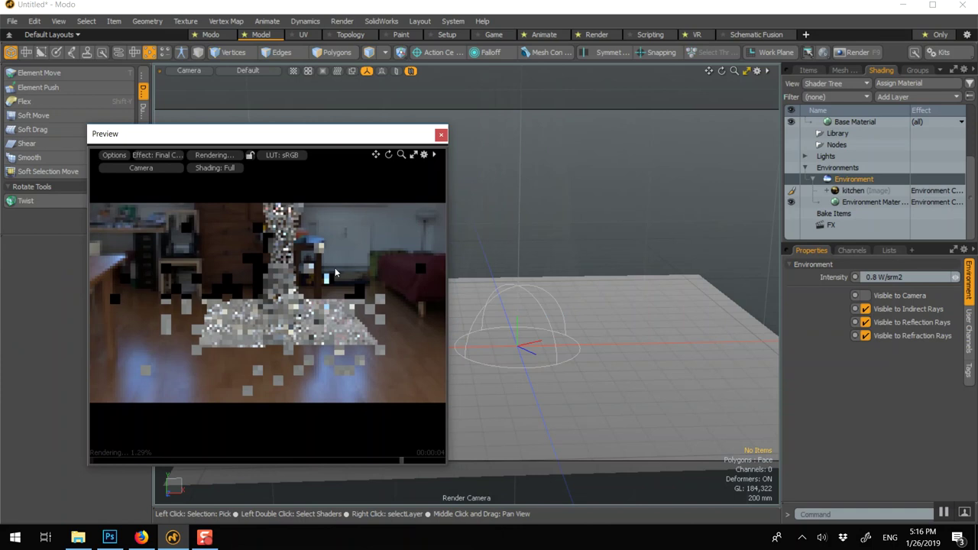
drag(326, 144, 307, 153)
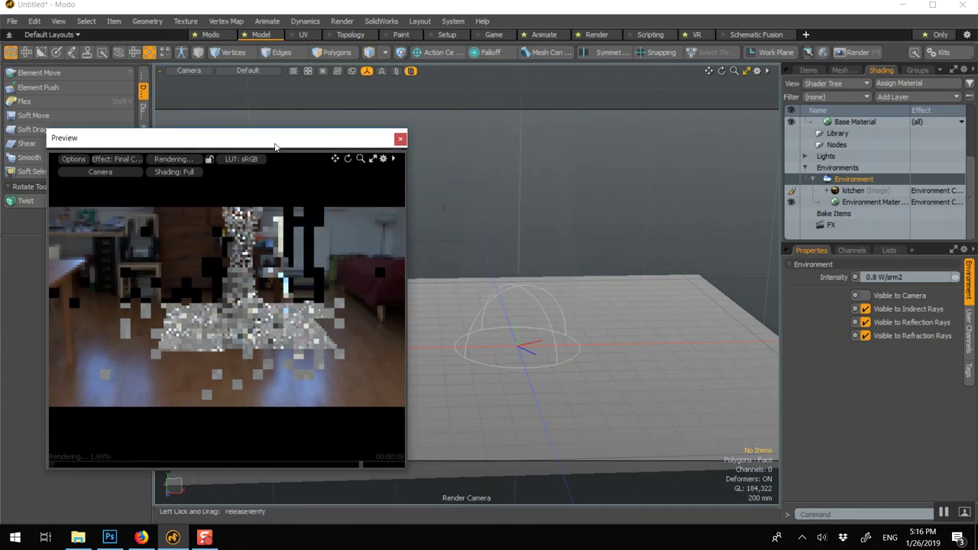
scroll(472, 275, down, 5)
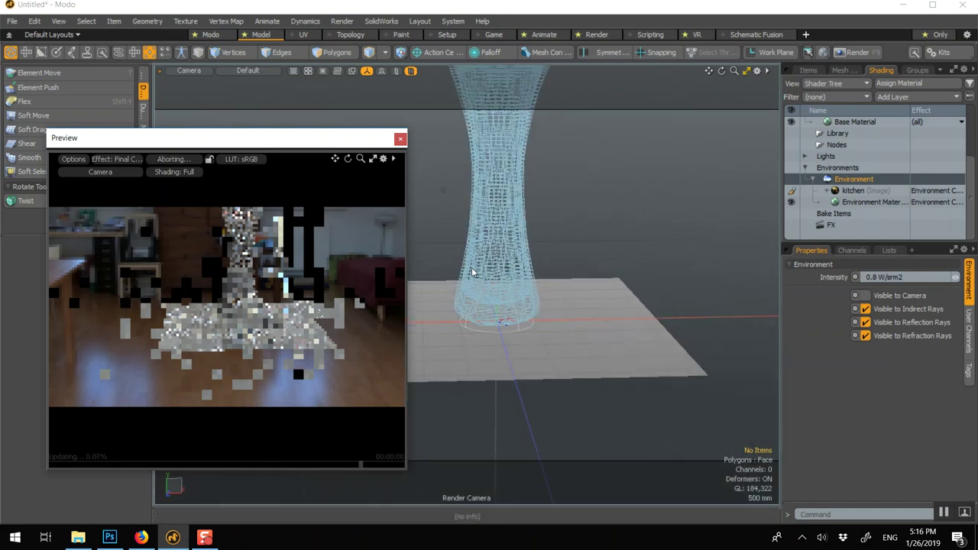
alt+shift+drag(472, 319, 471, 398)
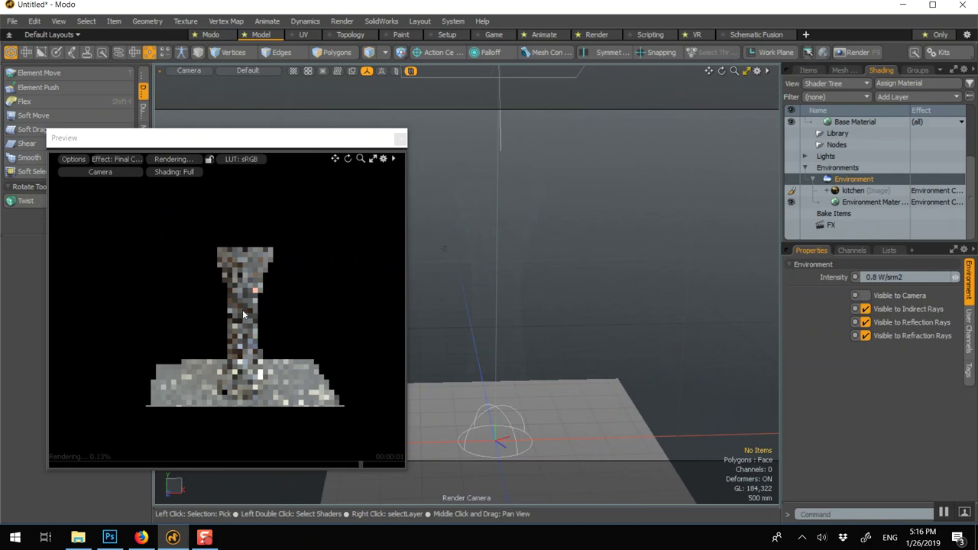
click(401, 139)
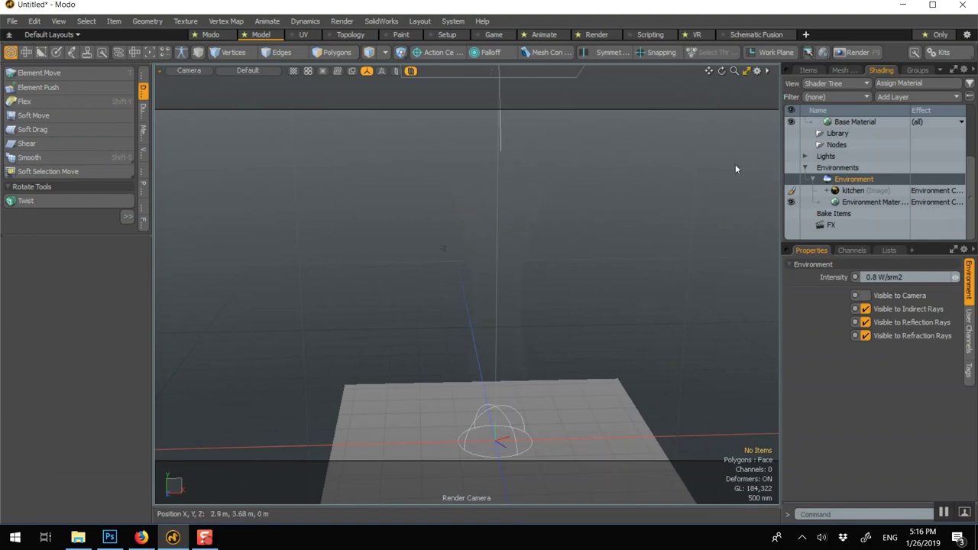
Step: Display the Render settings: 8 samples/pixel antialiasing, reflection/refraction depth 8, 64 samples
scroll(844, 130, up, 3)
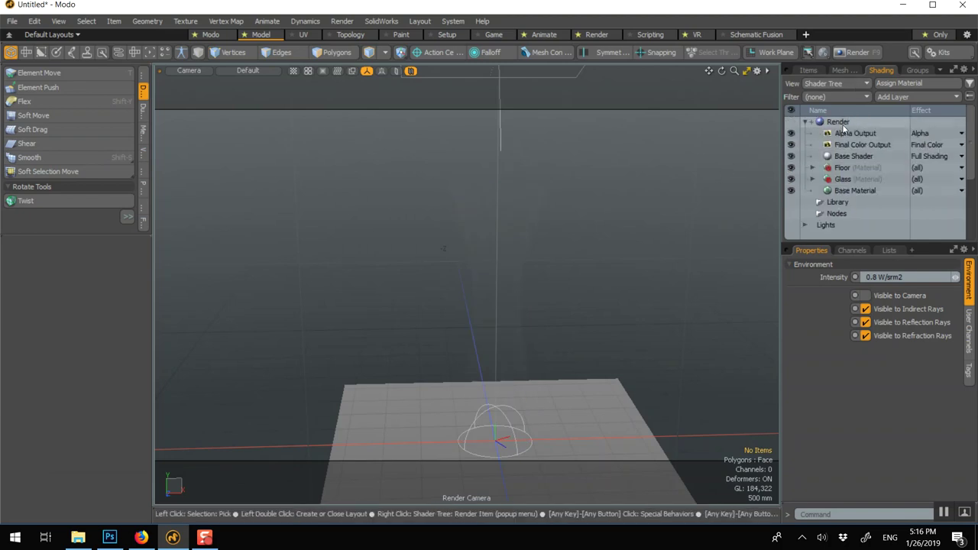
click(841, 124)
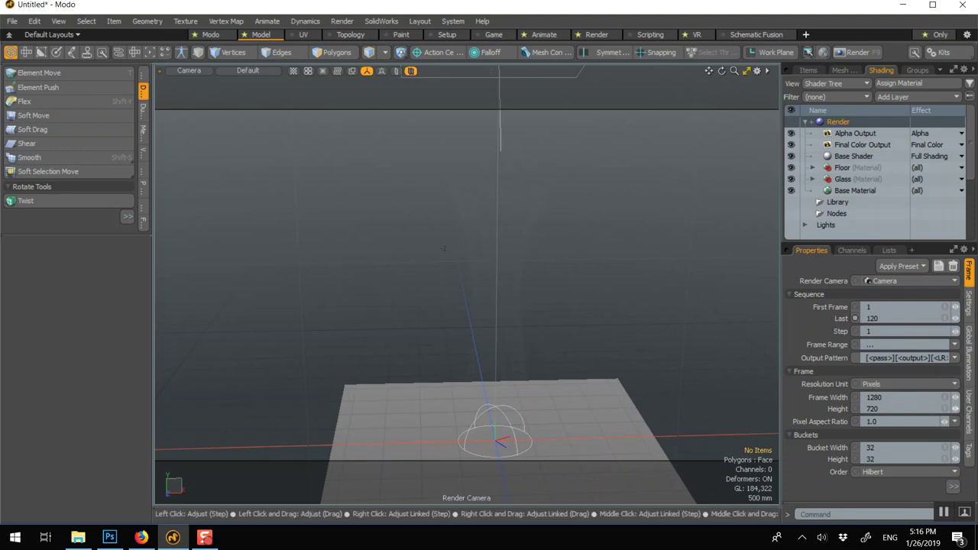
click(969, 300)
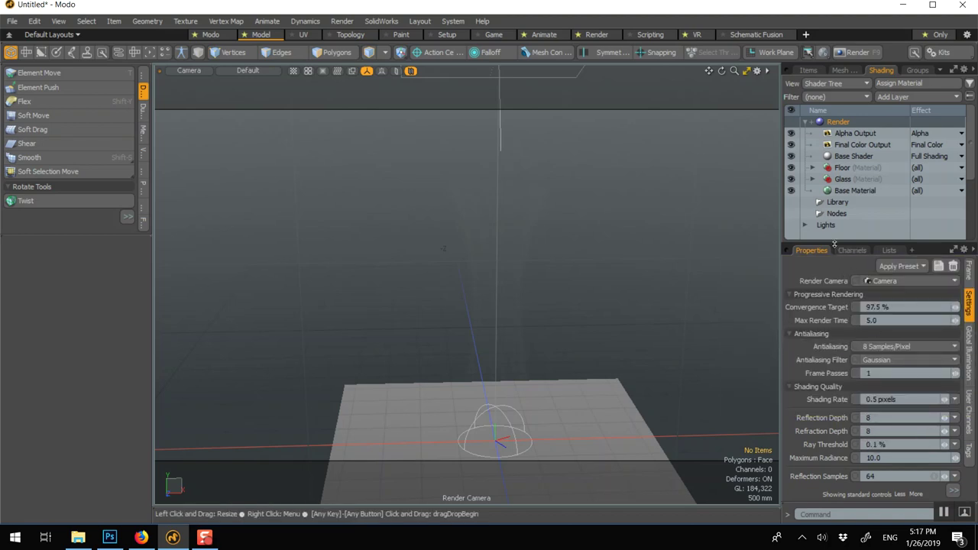
drag(834, 244, 834, 139)
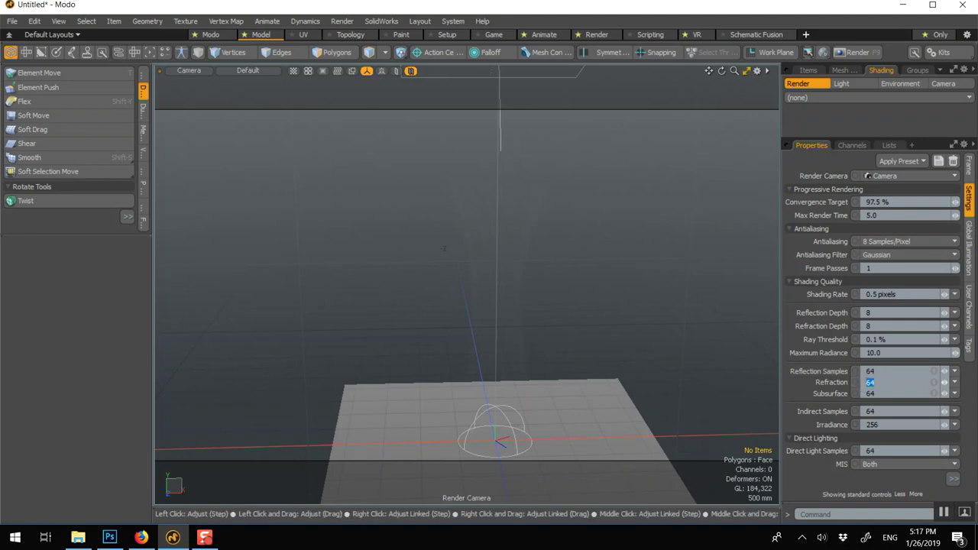
click(877, 452)
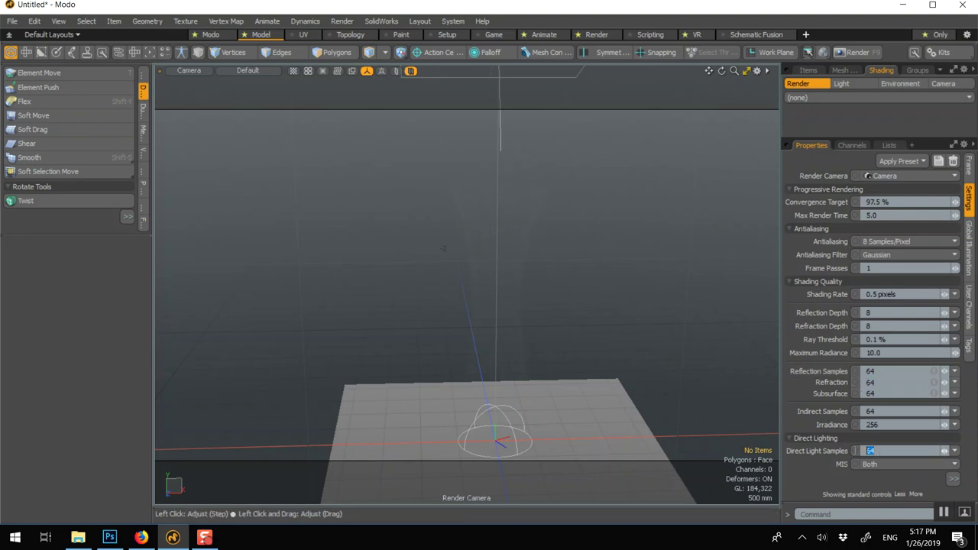